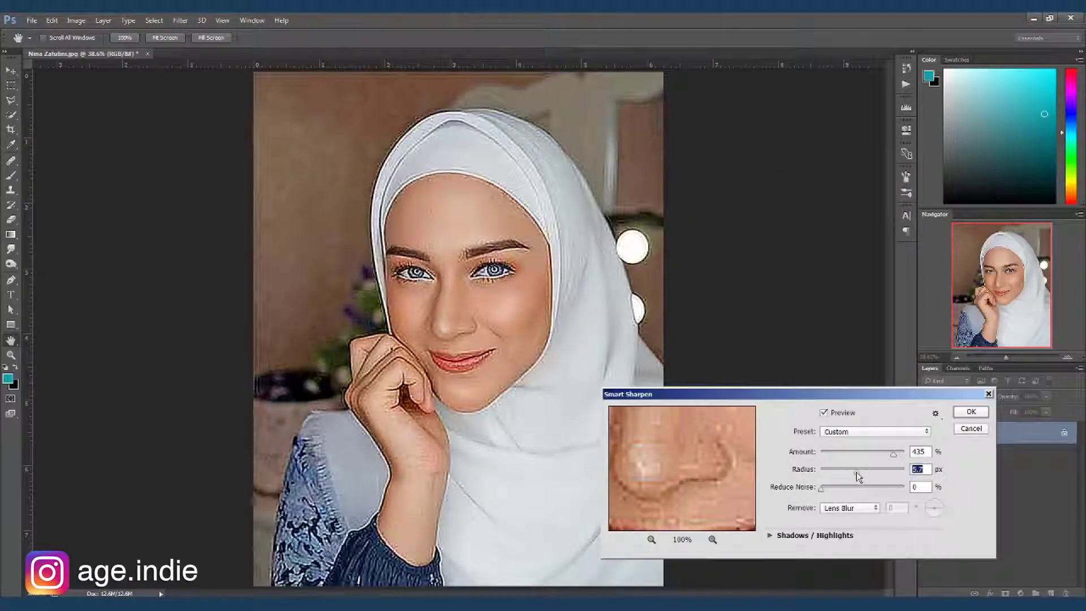
Lower the Smart Sharpen radius to about 0.8 px, keeping Amount at 435%
left_click_drag(859, 477, 854, 478)
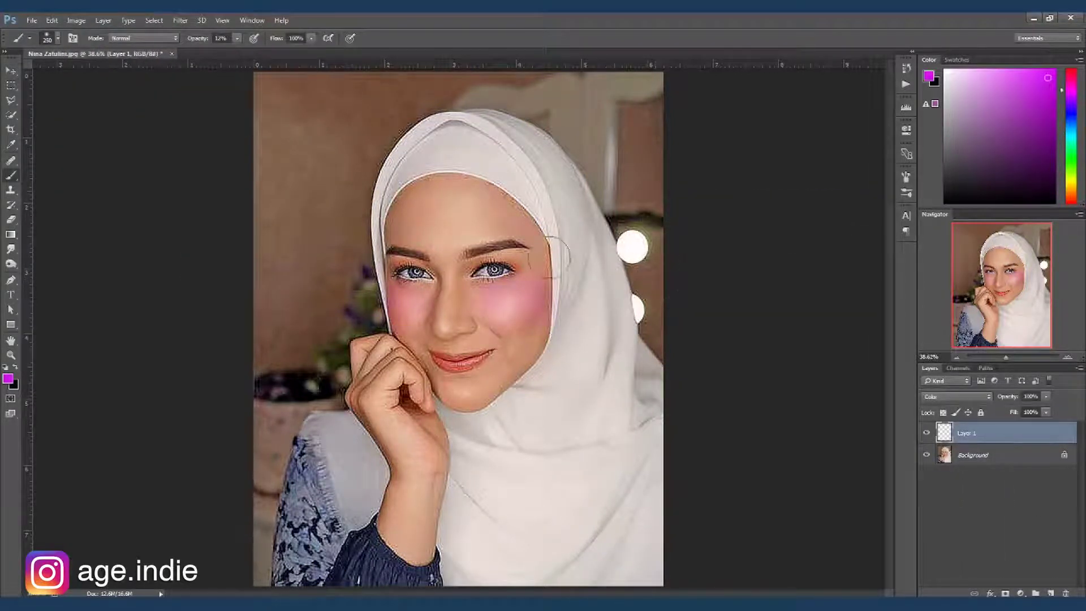
Pick yellow in the Color panel as the painting colour for the skin
left_click(1070, 182)
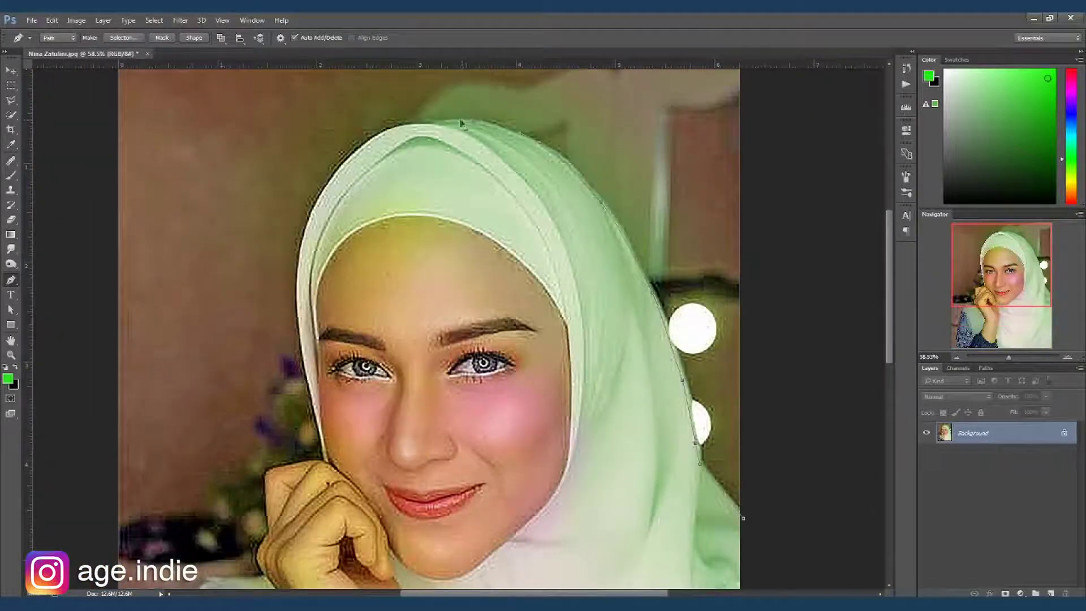
Trace the woman's outline with the Pen tool and turn it into a selection
left_click(417, 125)
left_click(375, 137)
left_click(329, 182)
left_click(300, 256)
left_click(311, 388)
left_click(268, 469)
scroll(271, 500, "down", 5)
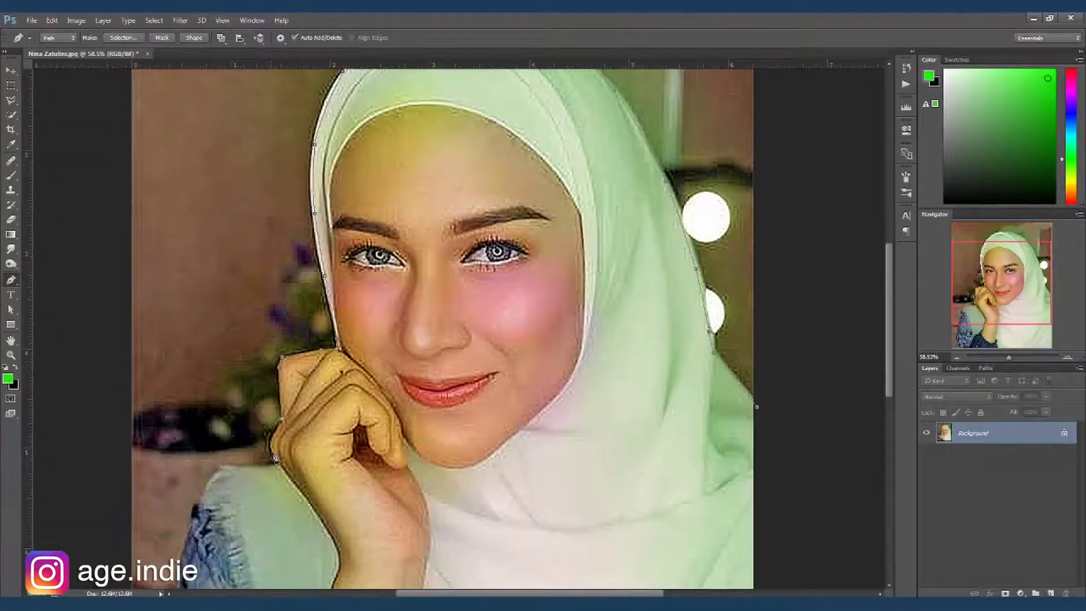
scroll(756, 406, "down", 10)
left_click(818, 201)
left_click(806, 525)
key("ctrl+Return")
Create a new document named 'nina zatulini'
key("ctrl+n")
type("nina zatulini")
key("Return")
Paste the cut-out woman and scale her to fit the canvas
key("ctrl+v")
key("ctrl+t")
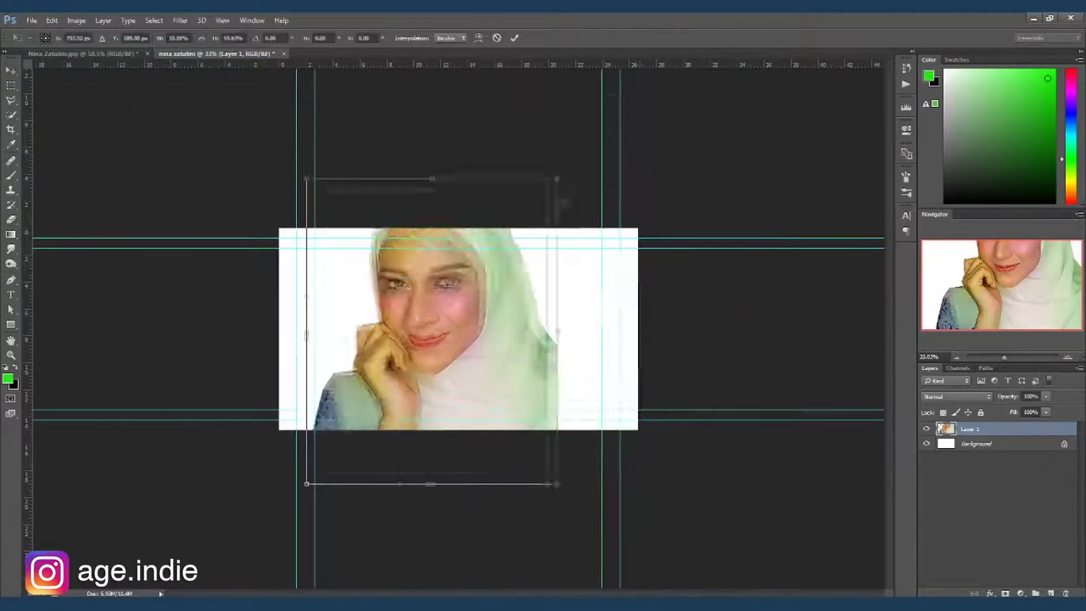
left_click_drag(467, 405, 533, 235)
key("Return")
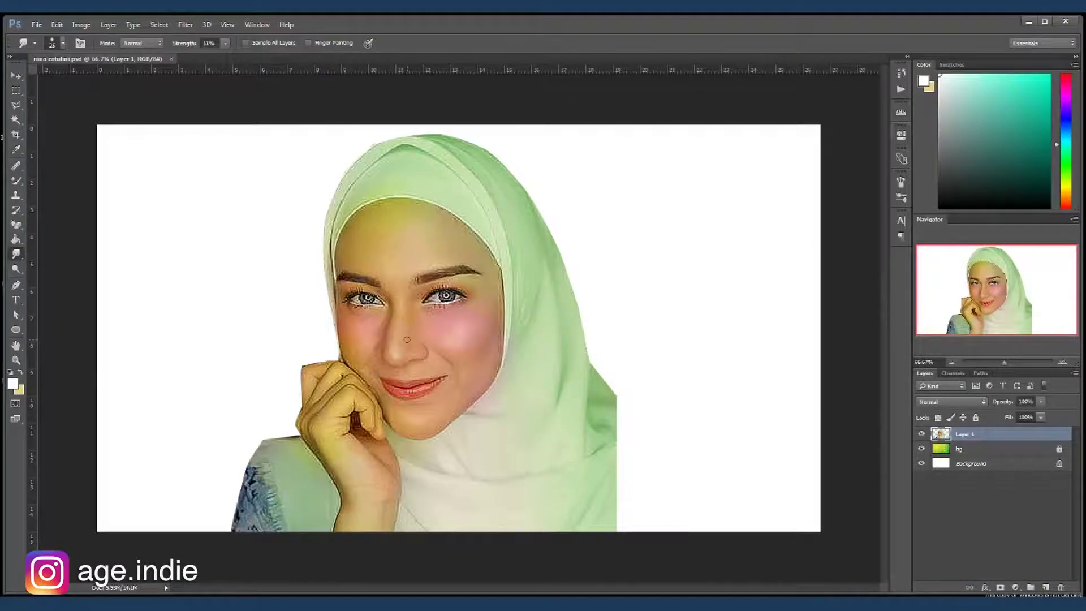
Zoom to about 229% and smudge the nose, cheeks and under-eye skin with varying brush sizes
scroll(407, 339, "up", 1)
scroll(407, 340, "up", 2)
scroll(436, 377, "up", 1)
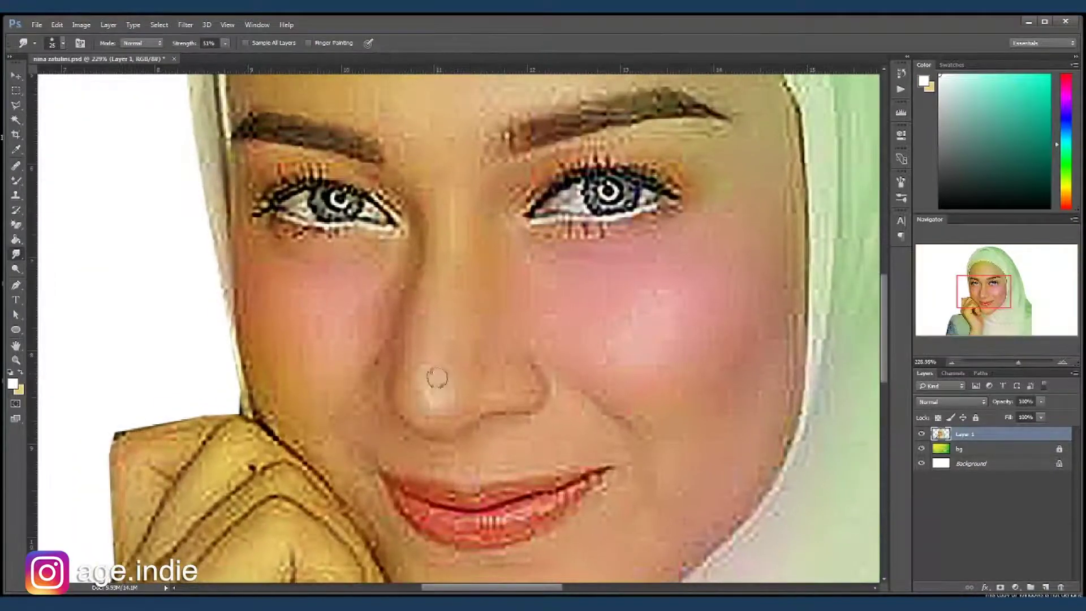
key("bracketright")
key("bracketright")
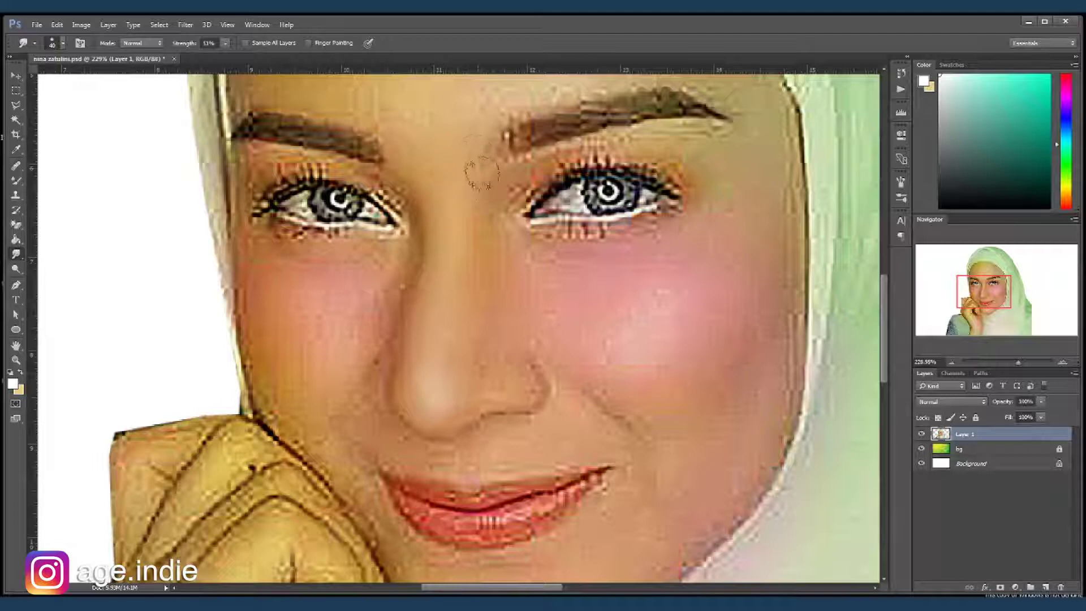
key("bracketleft")
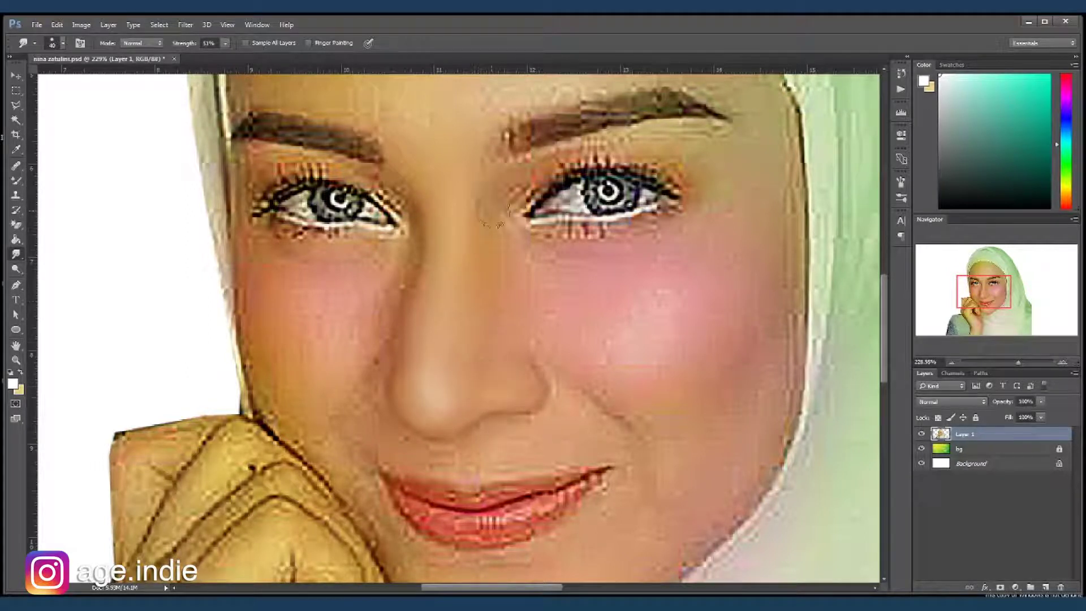
key("bracketright")
key("bracketright")
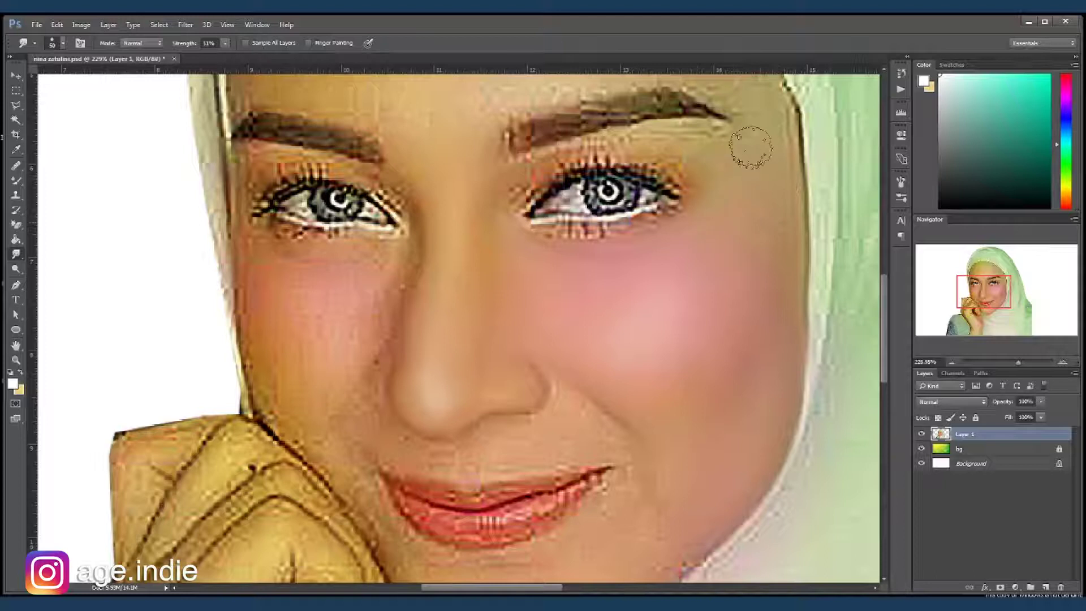
key("bracketleft")
key("bracketleft")
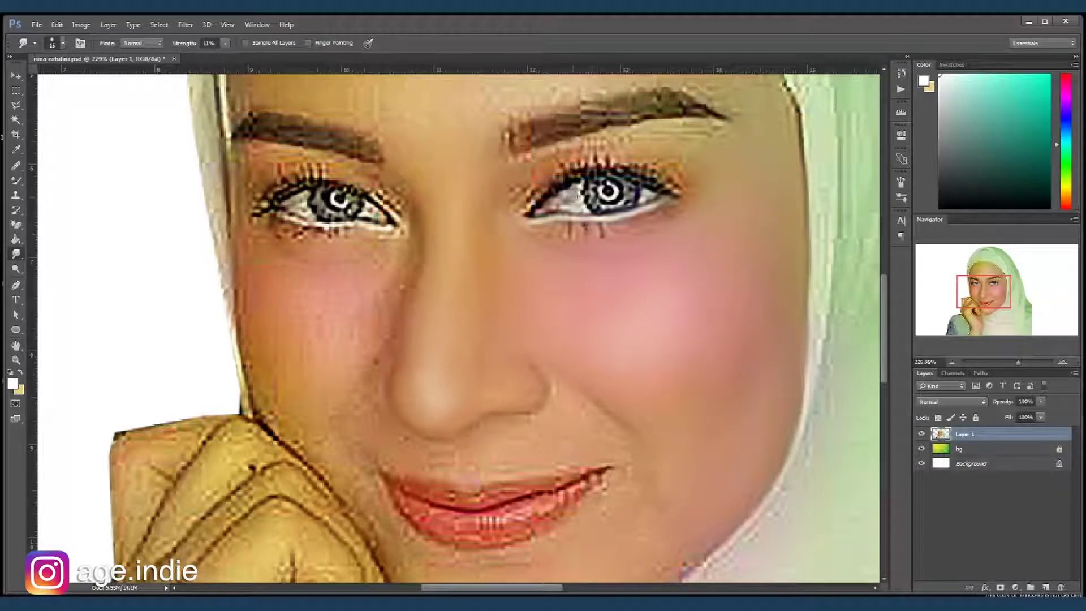
Smudge the right-hand eye's inner lower lid, iris and upper lashes smooth
mouse_move(537, 213)
left_mouse_down()
mouse_move(627, 190)
mouse_move(629, 204)
mouse_move(656, 197)
left_mouse_up()
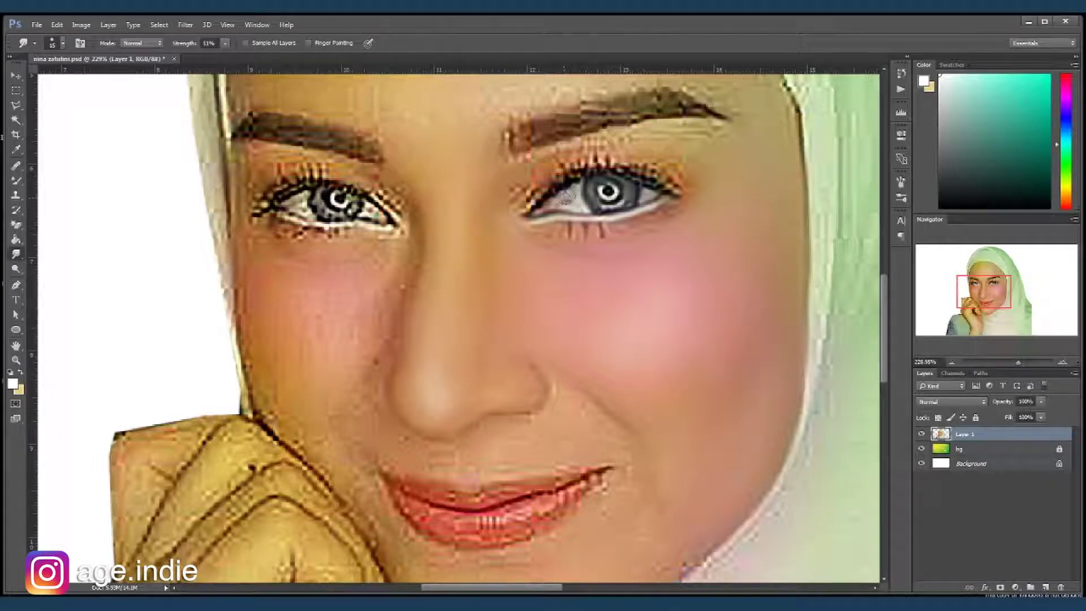
mouse_move(556, 199)
left_mouse_down()
mouse_move(570, 207)
mouse_move(591, 174)
left_mouse_up()
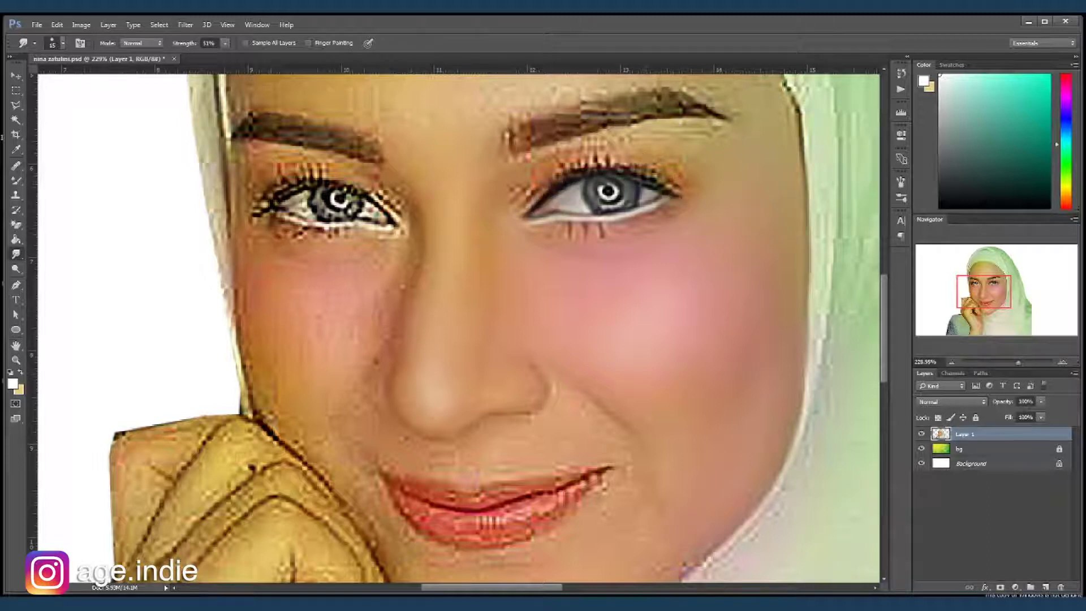
key("bracketright")
key("bracketright")
key("bracketright")
mouse_move(560, 172)
left_mouse_down()
mouse_move(571, 148)
mouse_move(582, 161)
mouse_move(602, 153)
left_mouse_up()
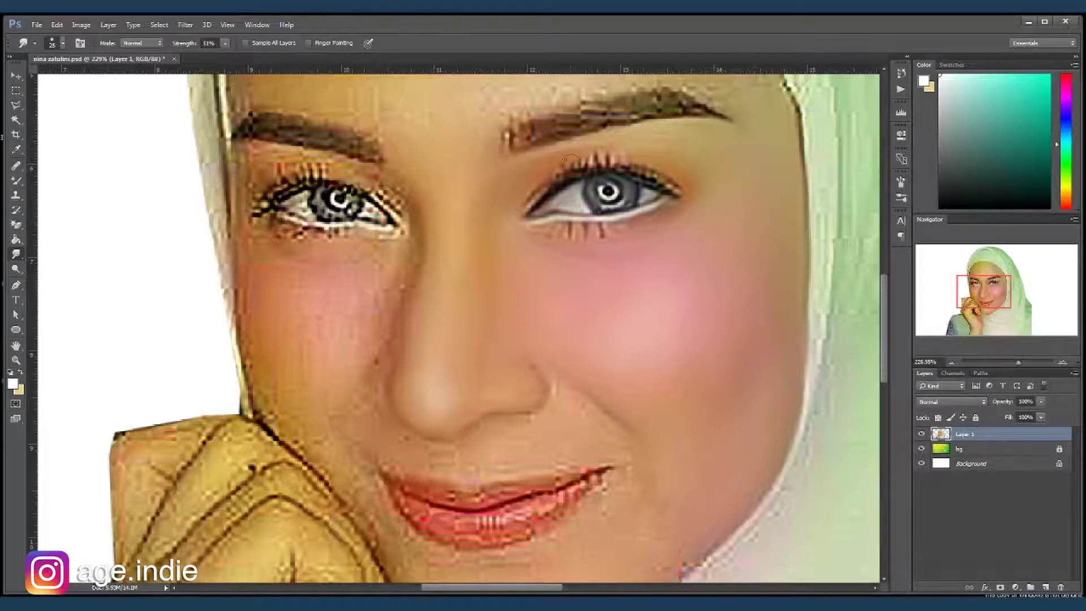
left_click_drag(525, 377, 478, 266)
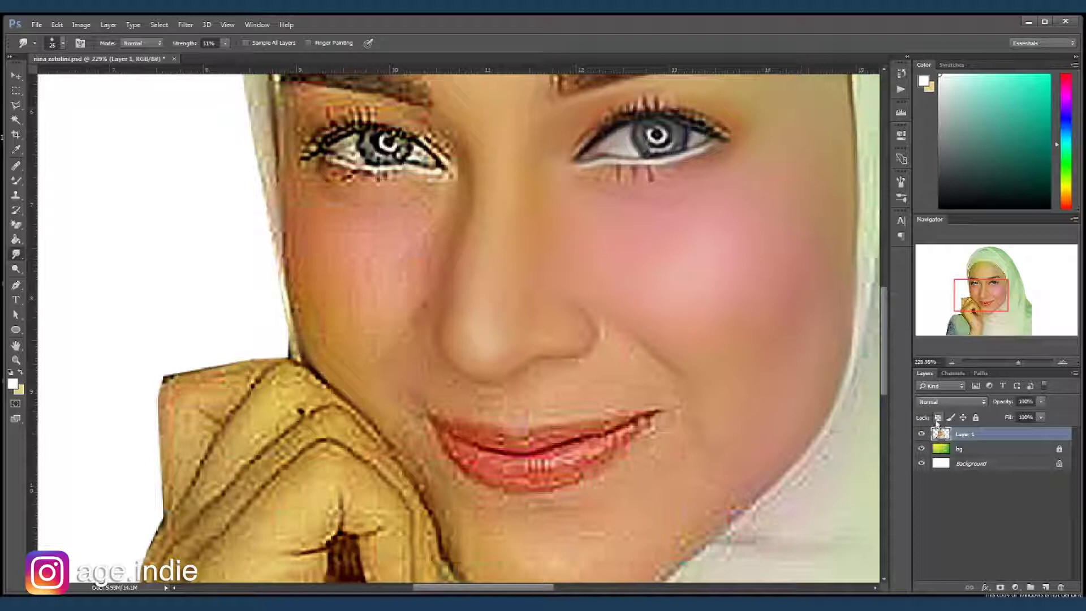
Hide the white Background layer and smooth the left cheek, under-eye skin and jaw edge
left_click(920, 464)
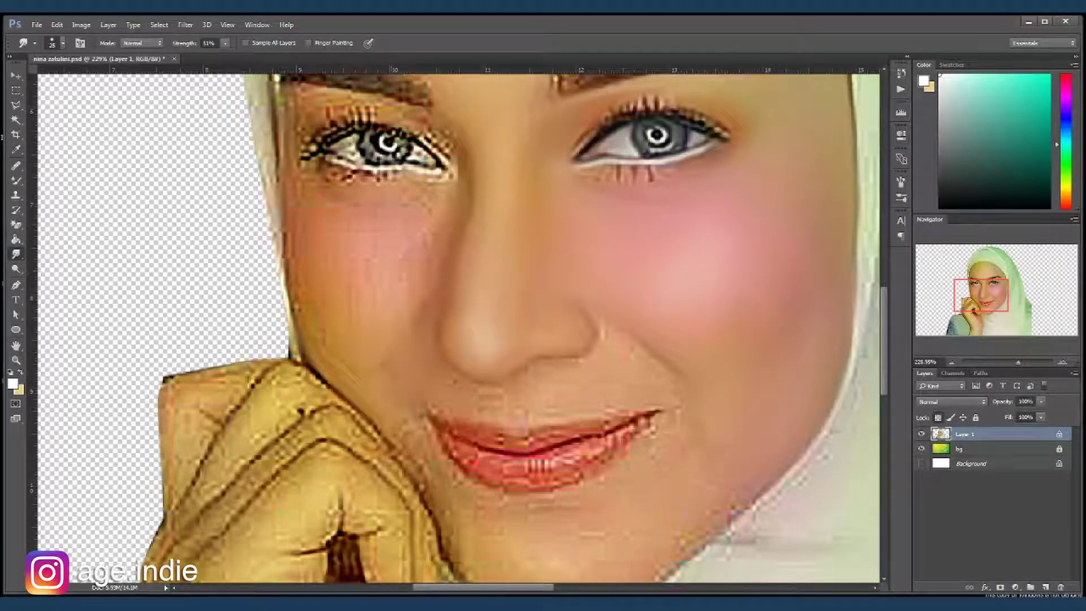
left_click_drag(332, 349, 328, 361)
key("bracketright")
key("bracketright")
key("bracketright")
left_click_drag(425, 214, 395, 218)
mouse_move(365, 282)
left_mouse_down()
mouse_move(399, 249)
mouse_move(376, 314)
left_mouse_up()
left_click_drag(291, 328, 314, 287)
key("bracketleft")
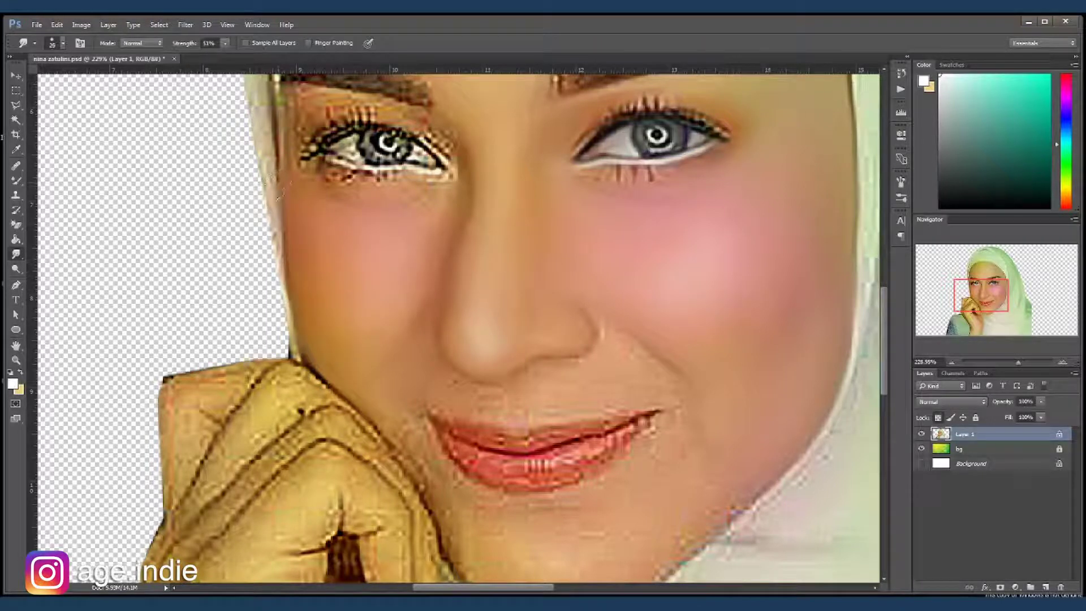
left_click_drag(299, 340, 295, 355)
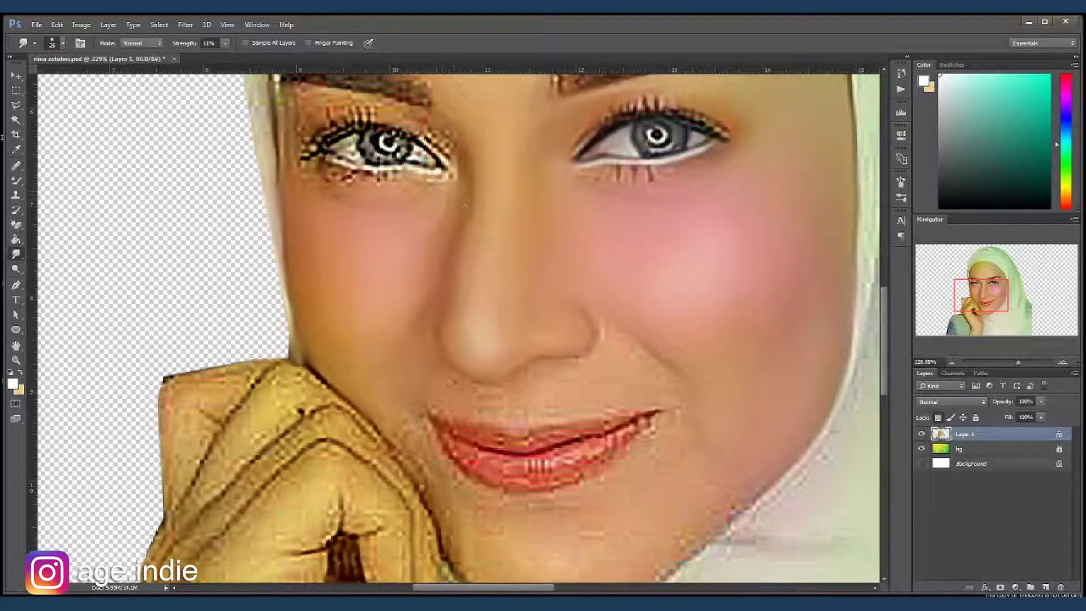
Smudge the left-hand eye's lashes, lower lid, iris, outer corner and eyebrow tail
left_click_drag(322, 173, 350, 176)
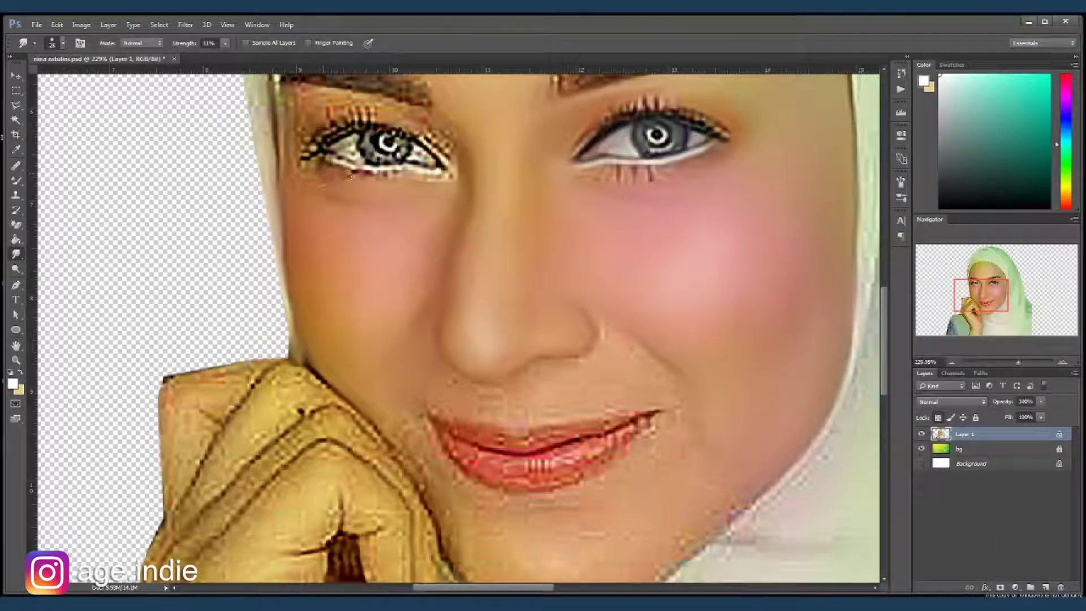
key("bracketleft")
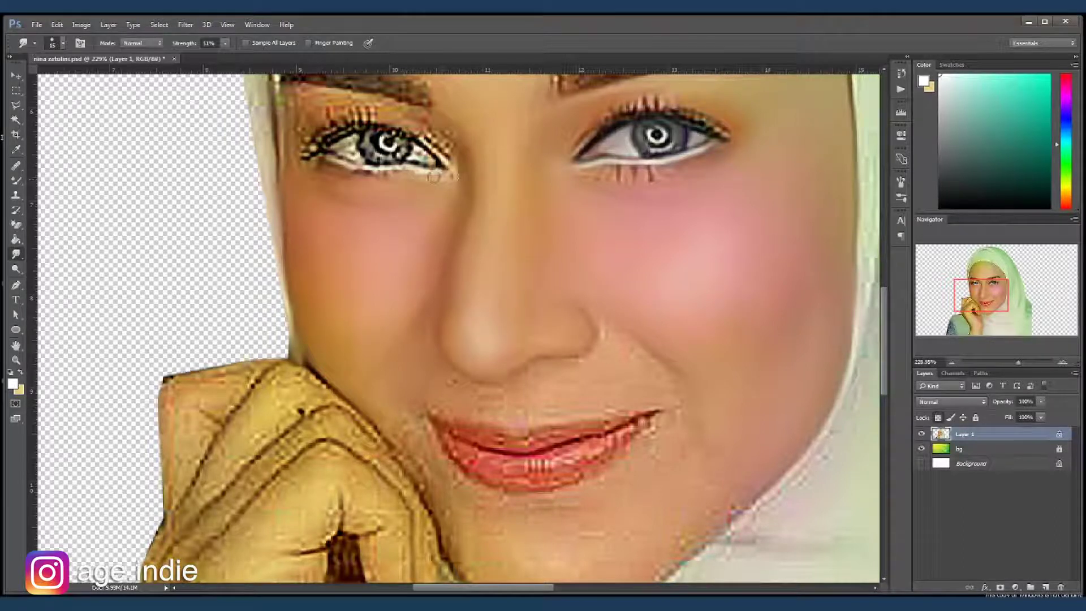
left_click_drag(390, 169, 304, 160)
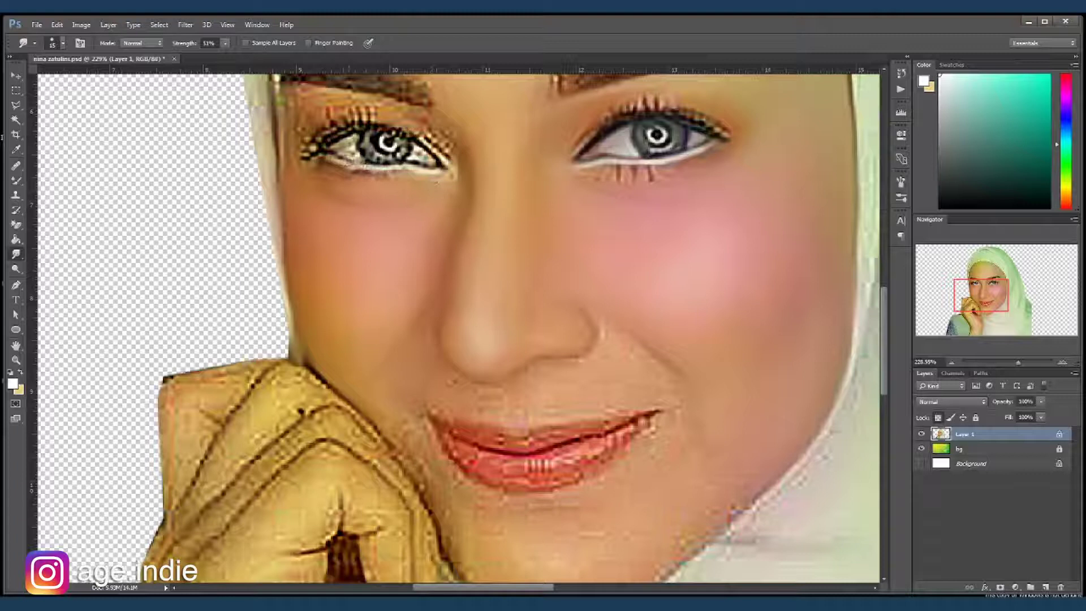
key("bracketright")
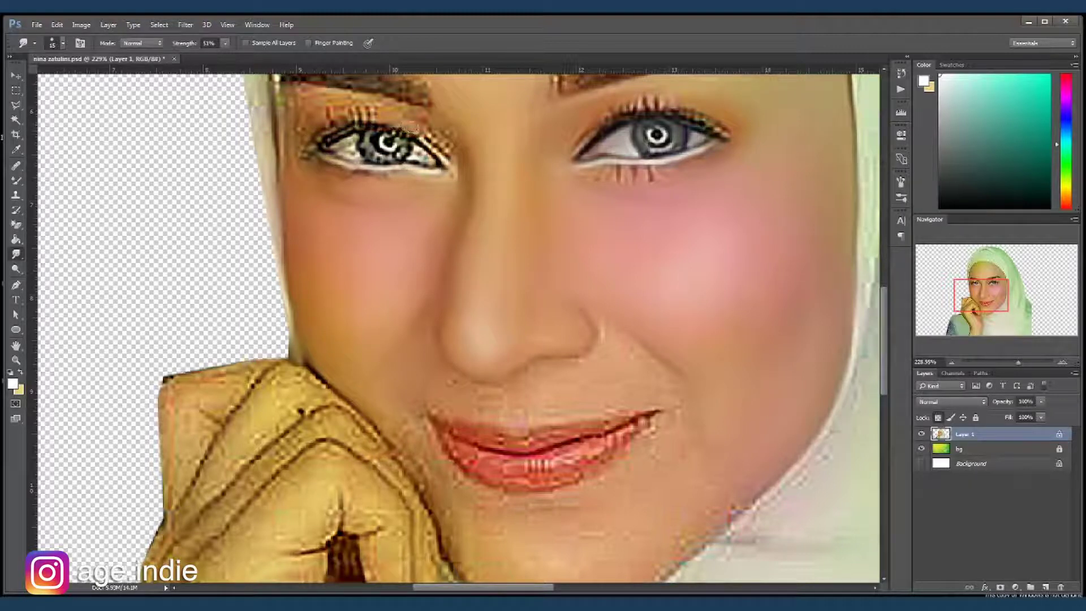
left_click_drag(419, 113, 431, 104)
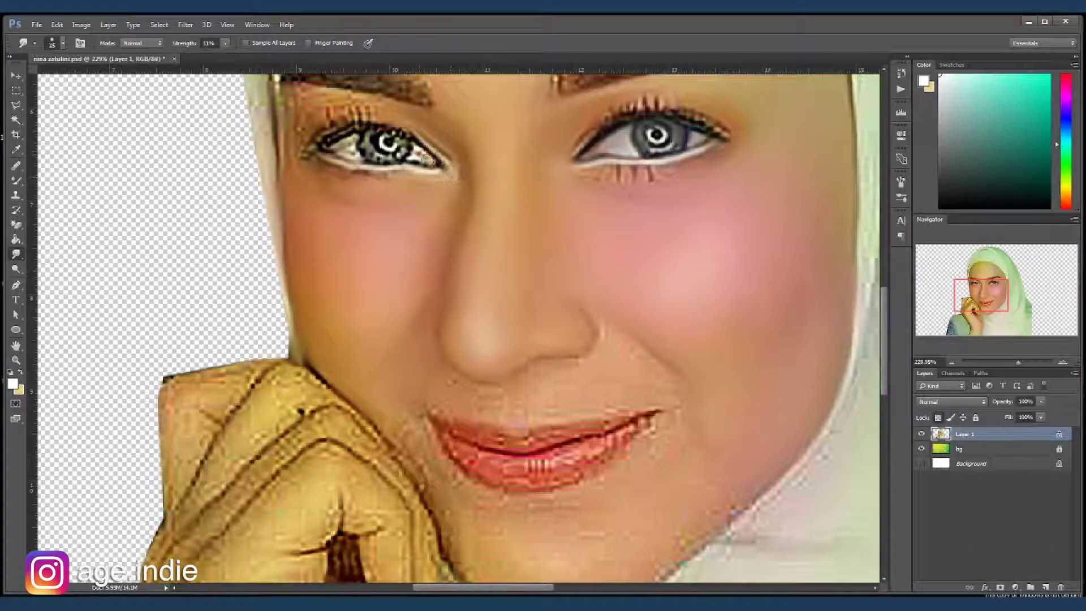
key("bracketleft")
key("bracketleft")
mouse_move(362, 139)
left_mouse_down()
mouse_move(374, 141)
mouse_move(364, 135)
left_mouse_up()
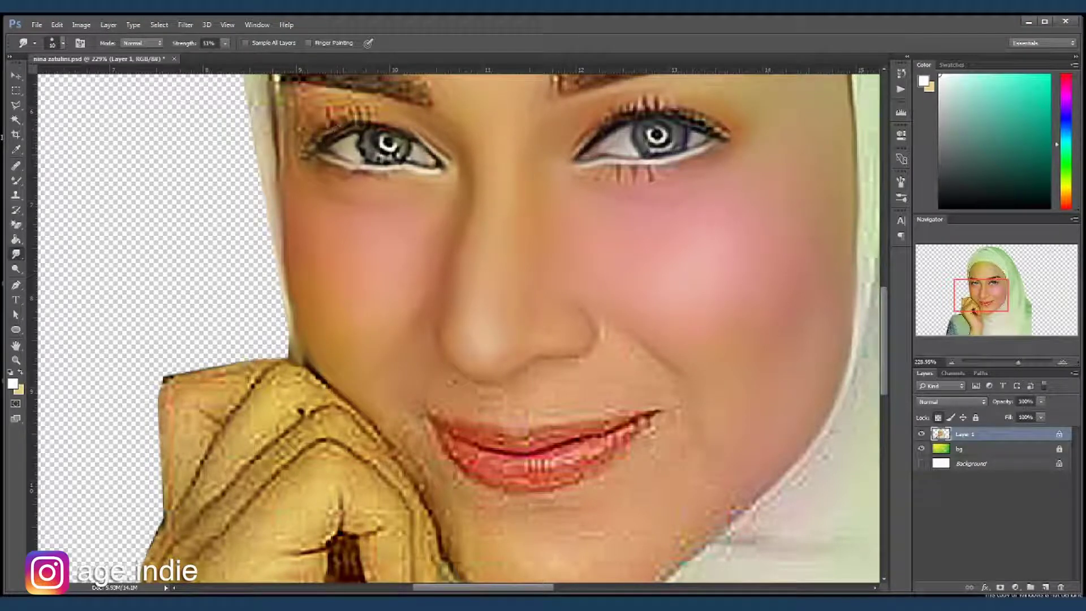
left_click_drag(302, 146, 296, 117)
left_click_drag(361, 114, 402, 117)
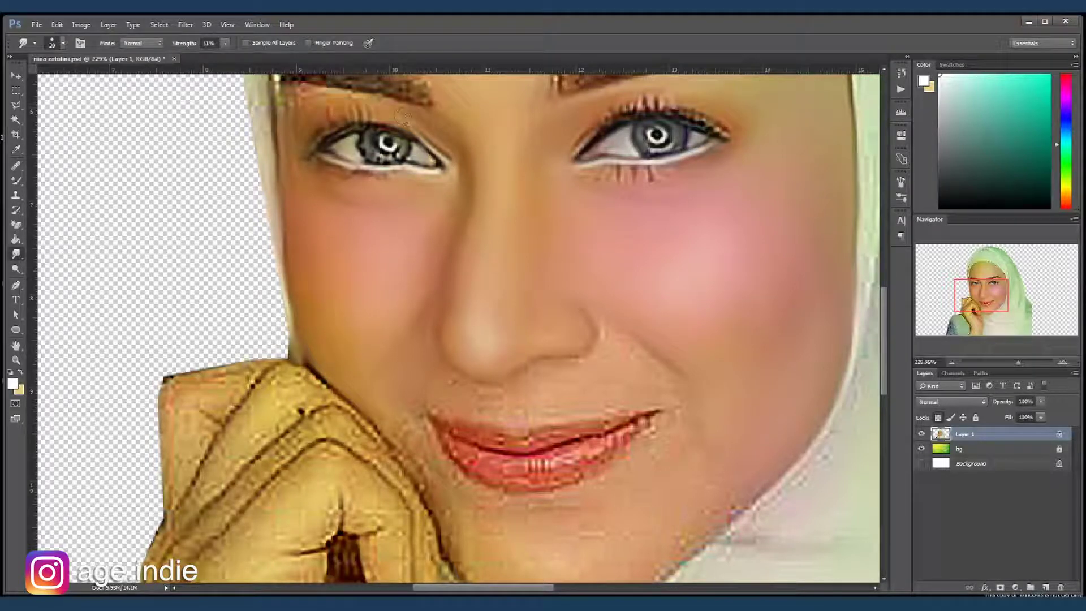
Soften the hijab's left and top-left edges with a larger brush
key("bracketright")
left_click_drag(249, 113, 277, 350)
left_click_drag(237, 85, 258, 93)
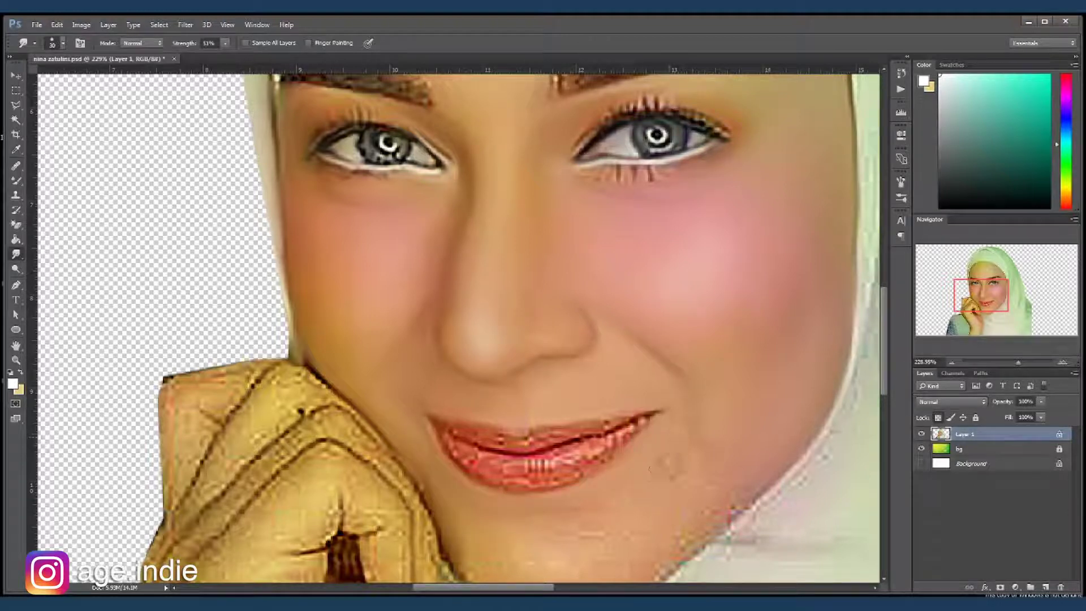
left_click_drag(591, 453, 595, 404)
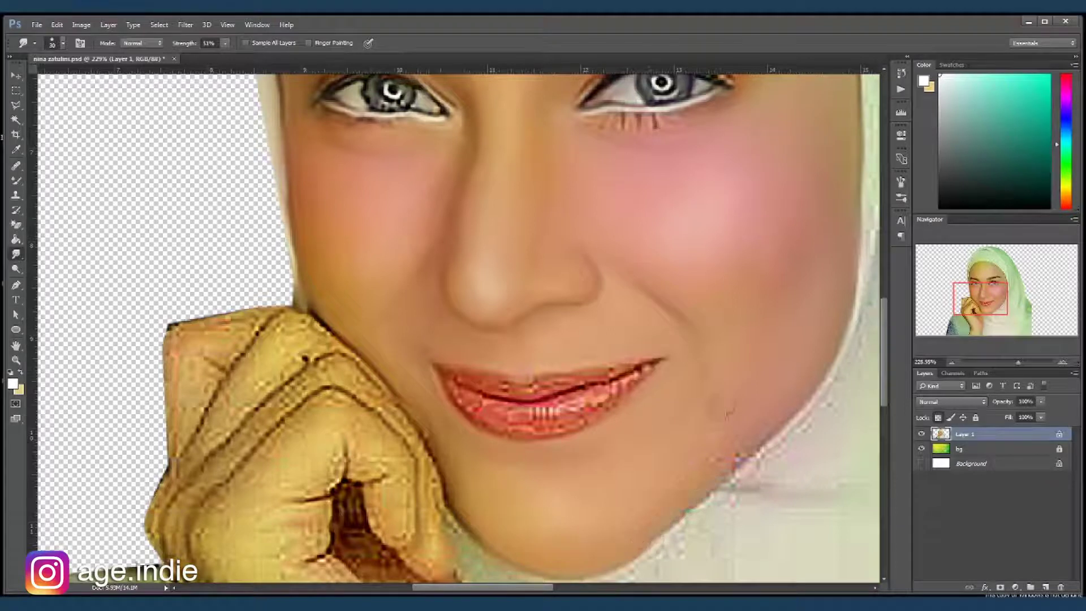
Smooth the jawline against the scarf, save, and blend the lower-lip highlights
left_click_drag(738, 457, 762, 443)
key("ctrl+s")
key("bracketleft")
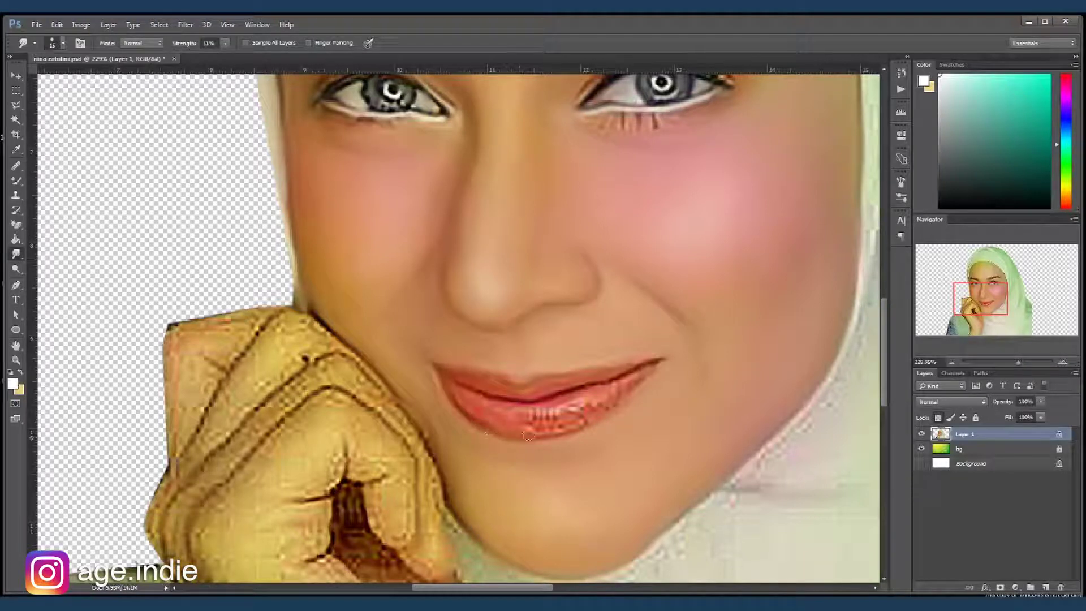
left_click_drag(555, 419, 577, 407)
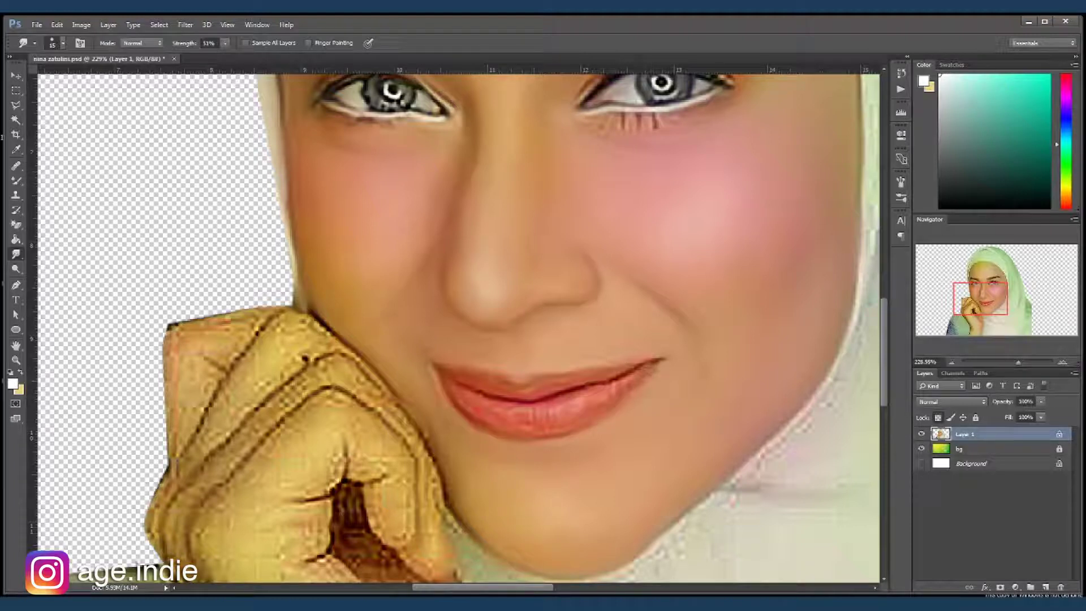
scroll(626, 213, "up", 5)
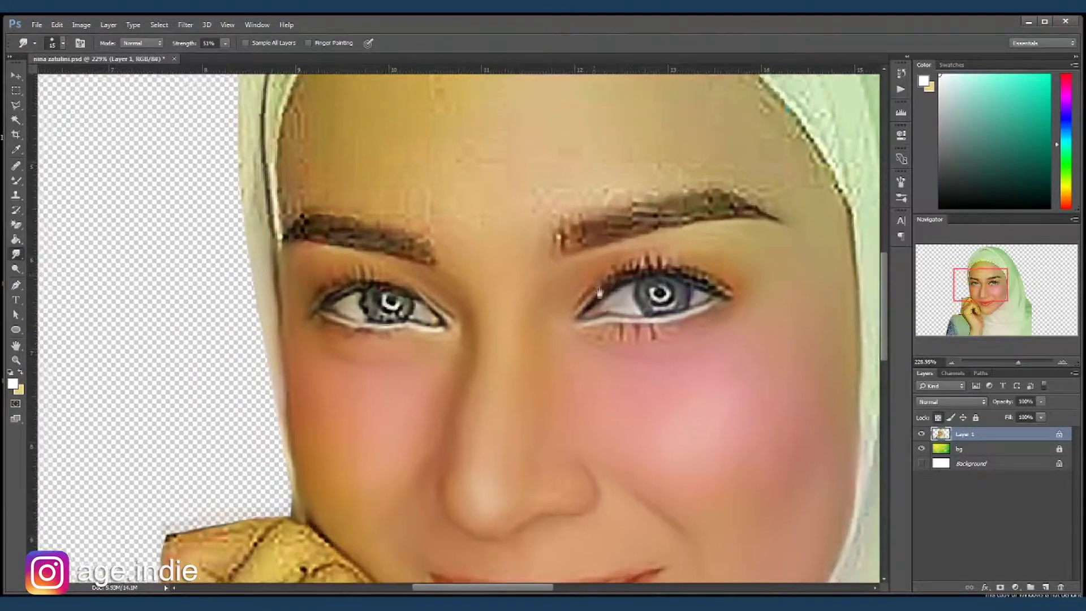
Widen the smudge brush and smooth along the top of the eyebrow
scroll(566, 232, "up", 1)
key("bracketright")
key("bracketright")
key("bracketright")
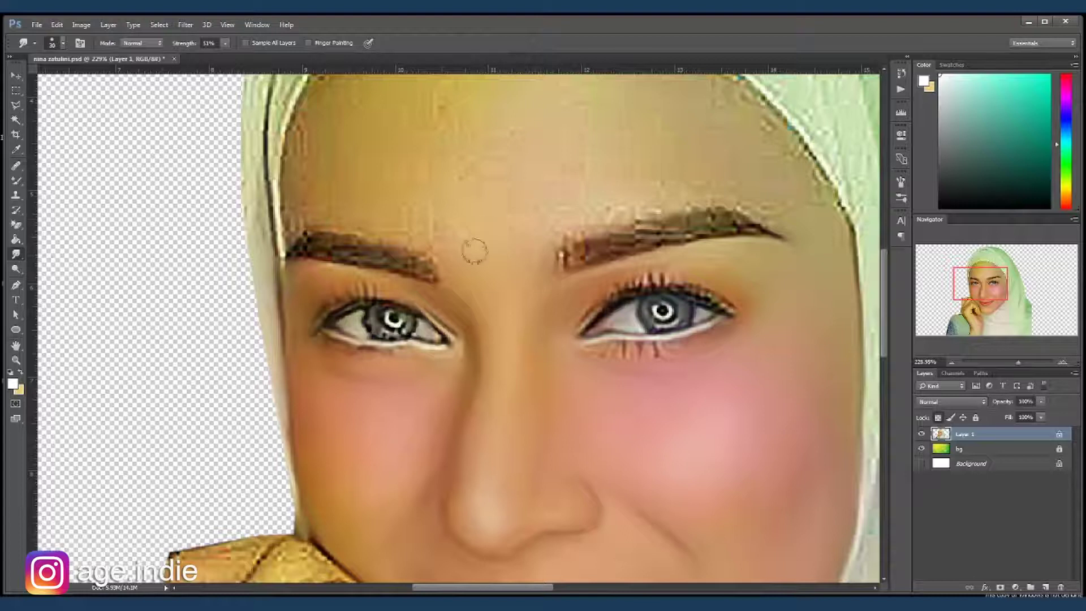
key("bracketright")
key("bracketright")
key("bracketright")
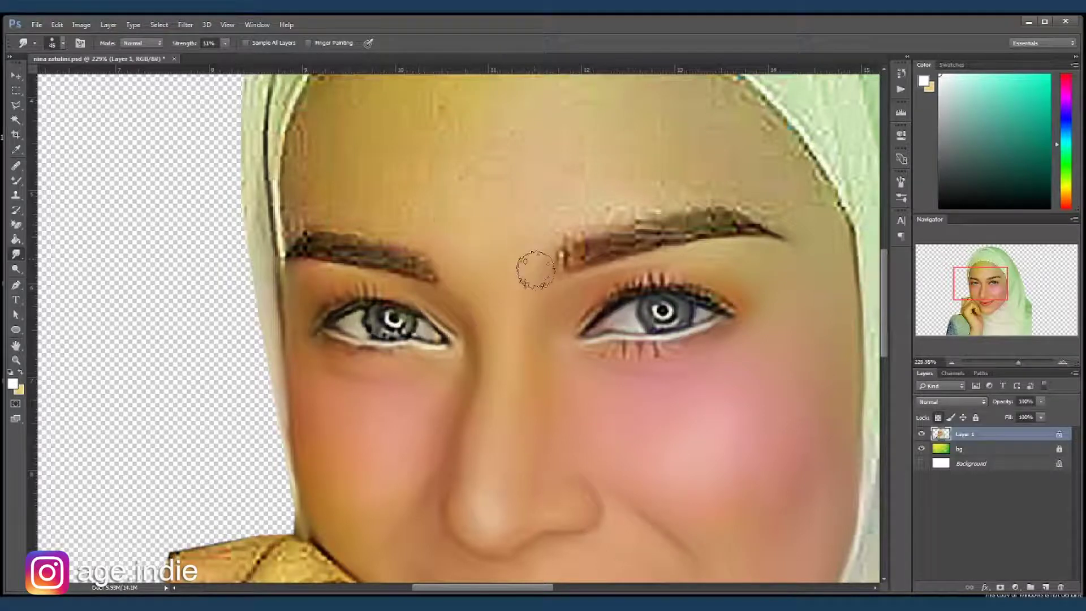
mouse_move(615, 209)
left_mouse_down()
mouse_move(826, 207)
mouse_move(733, 136)
left_mouse_up()
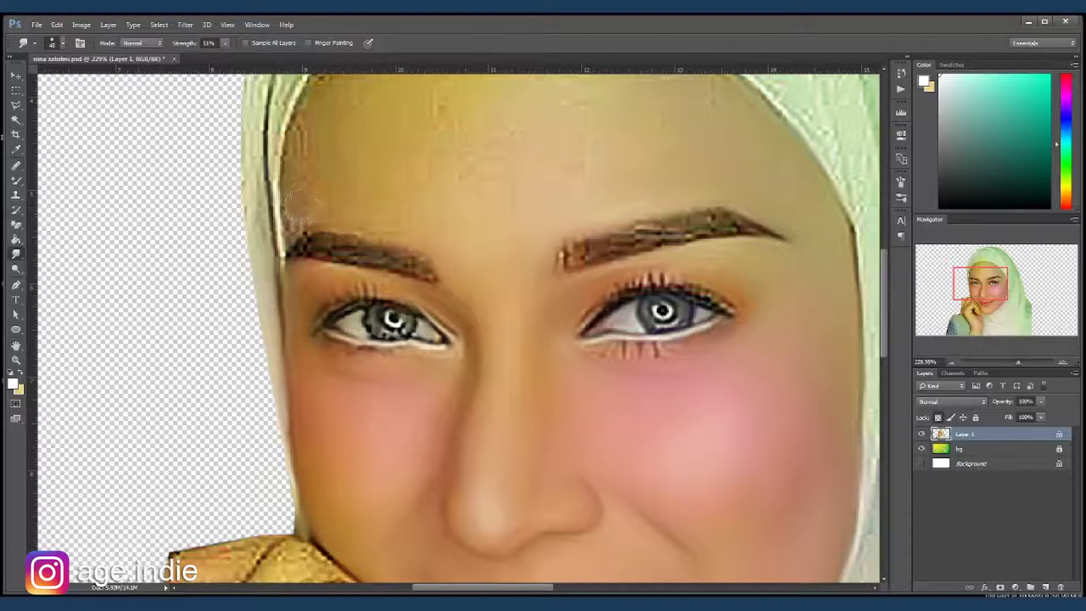
key("bracketleft")
key("bracketleft")
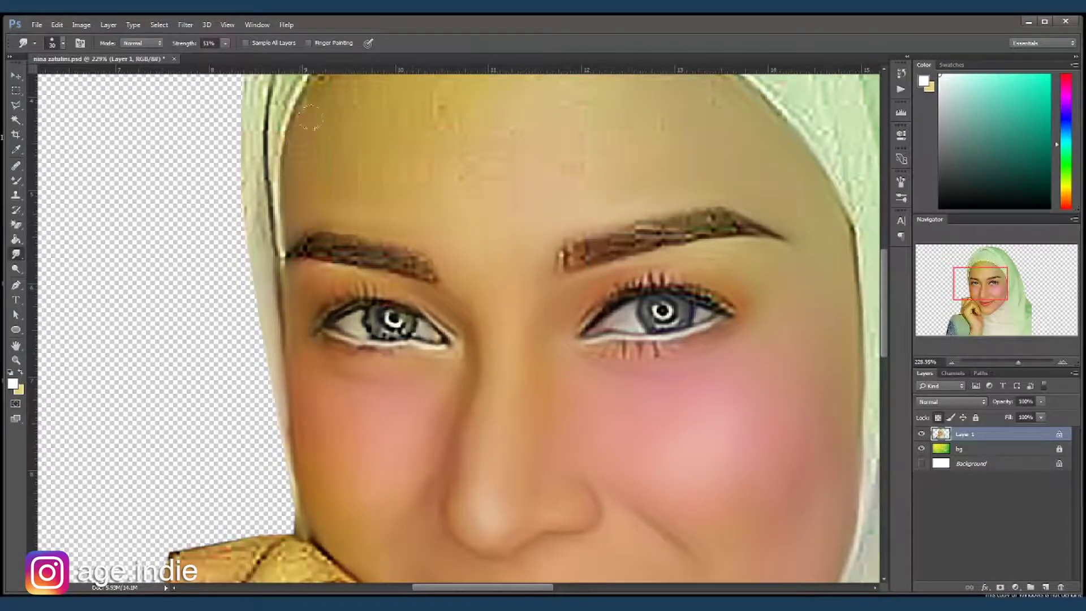
Smooth the vertical streaks on the upper forehead and the jagged hairline
left_click_drag(310, 105, 285, 202)
key("bracketright")
key("bracketright")
key("bracketright")
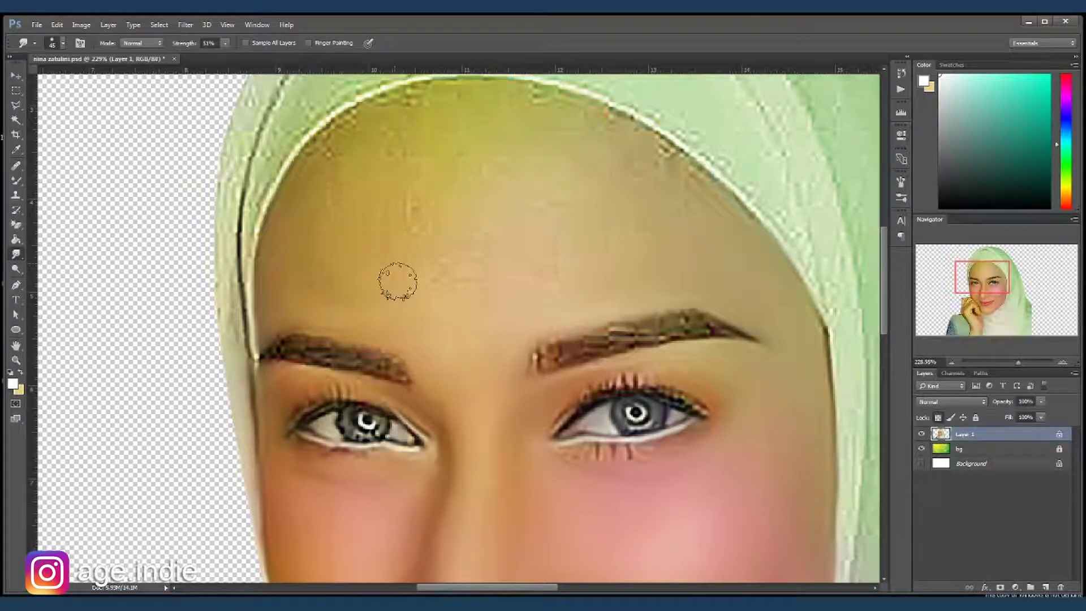
left_click_drag(431, 175, 419, 201)
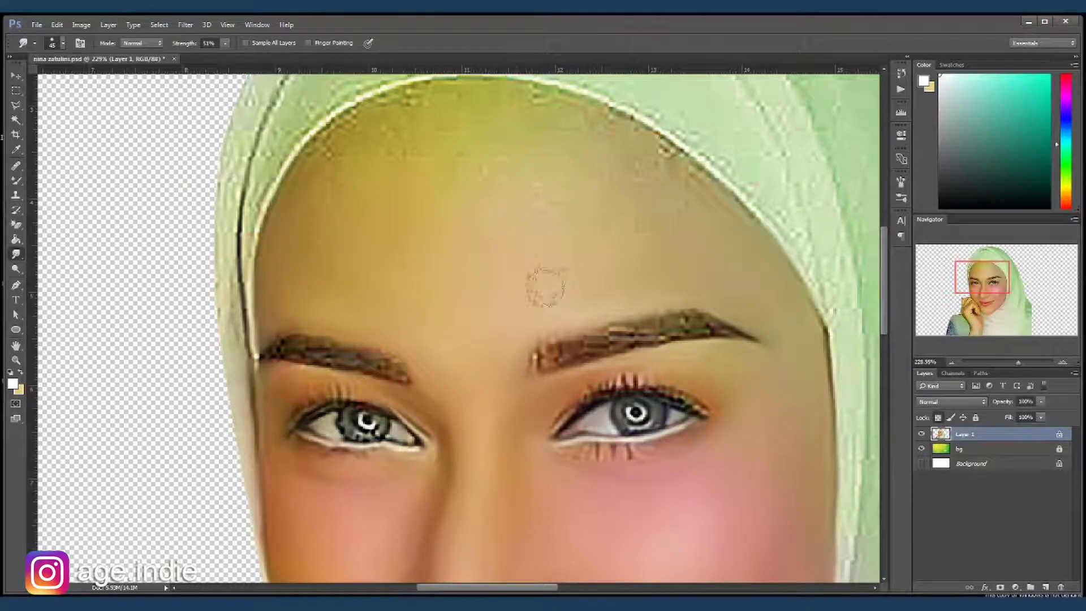
key("bracketright")
key("bracketright")
left_click_drag(703, 202, 642, 151)
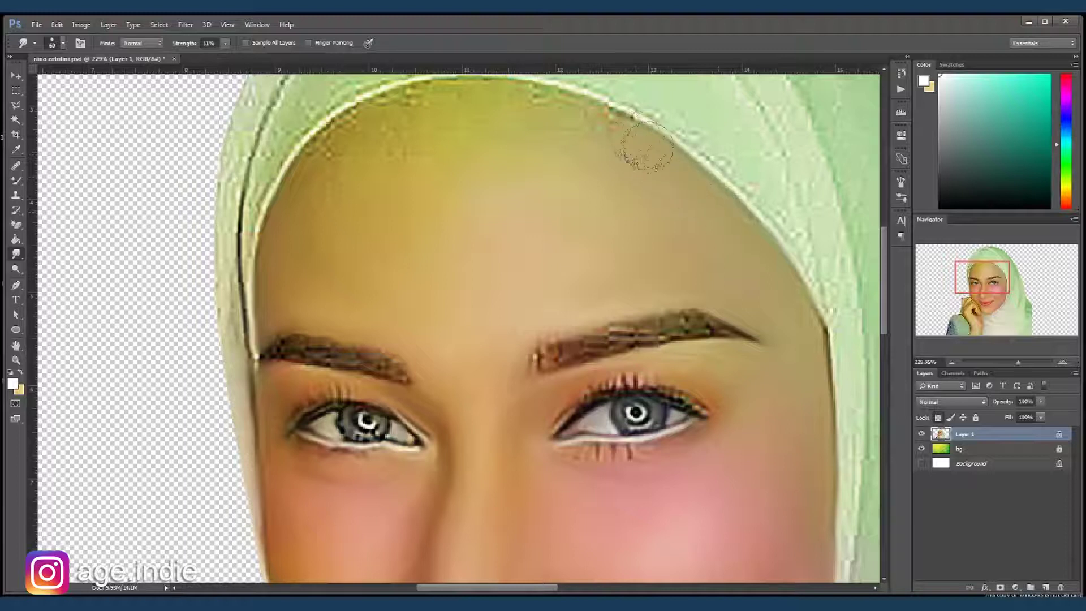
left_click_drag(450, 135, 452, 150)
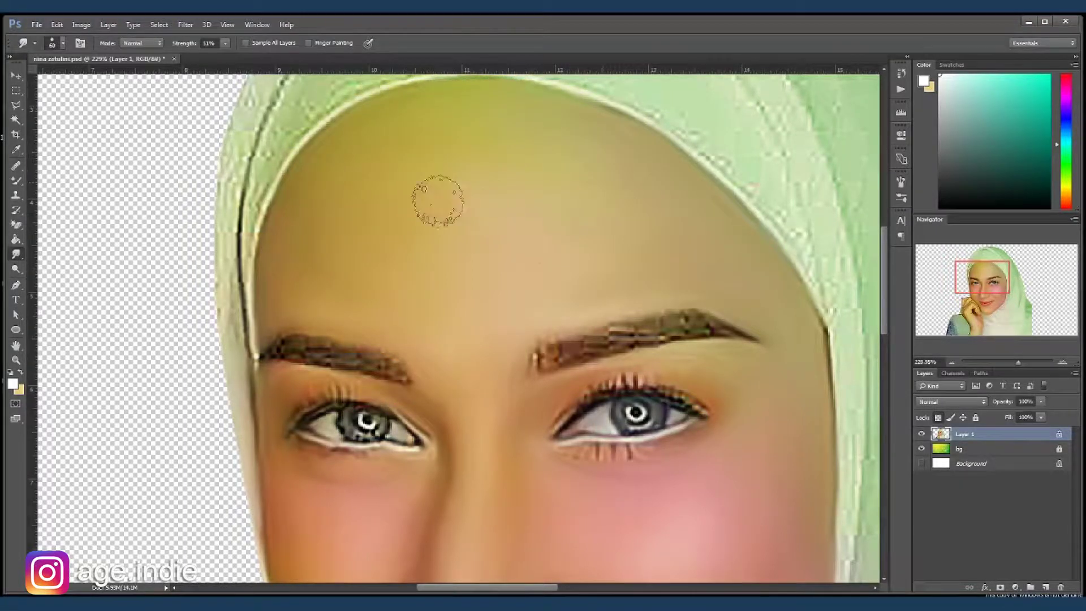
Smooth the dark crease between the fingers of the hand
mouse_move(559, 501)
left_mouse_down()
mouse_move(486, 229)
mouse_move(570, 199)
left_mouse_up()
key("bracketleft")
key("bracketleft")
key("bracketleft")
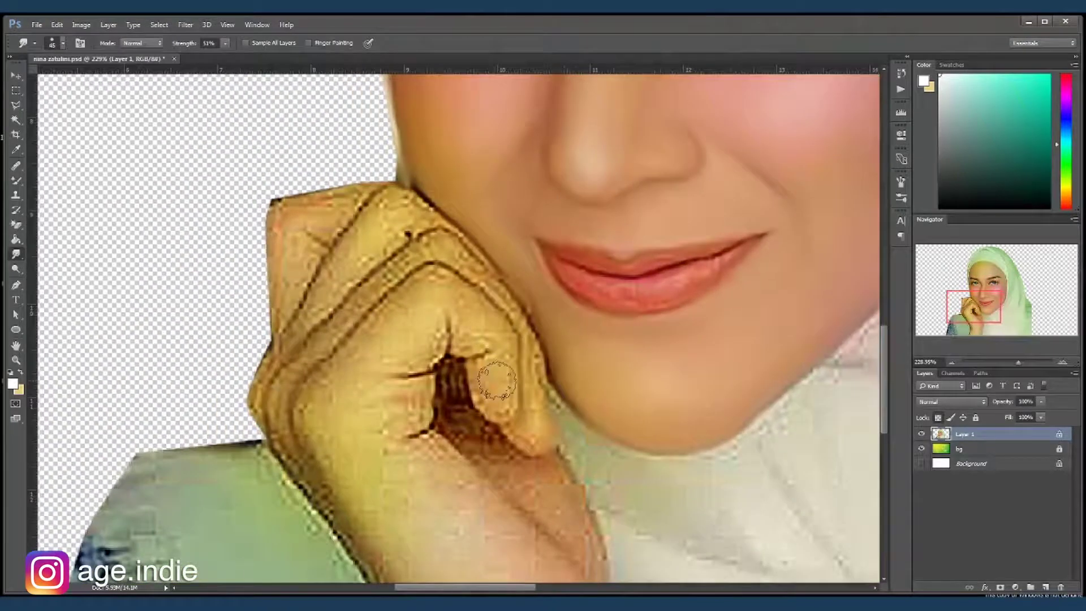
left_click_drag(484, 371, 504, 358)
Smooth the finger and knuckle creases and the skin under the finger
key("bracketleft")
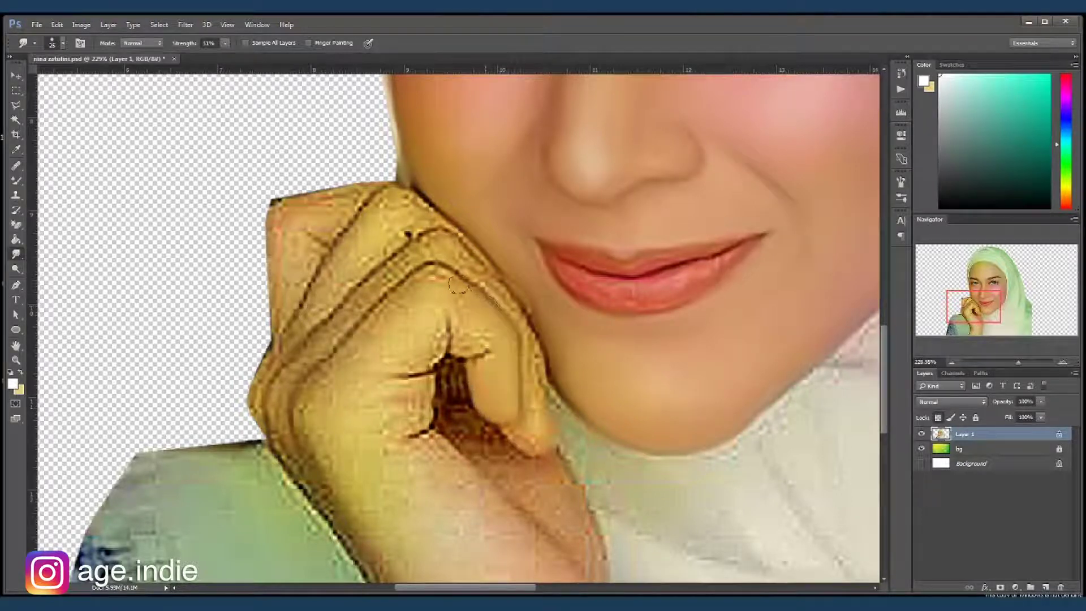
left_click_drag(355, 344, 323, 396)
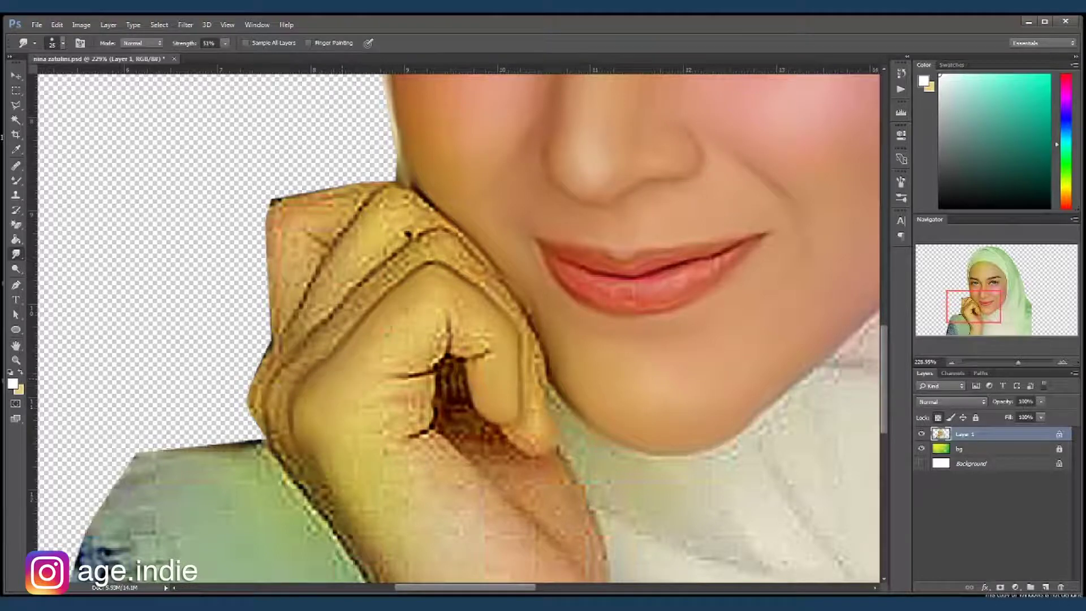
left_click_drag(432, 354, 409, 331)
mouse_move(449, 285)
left_mouse_down()
mouse_move(457, 324)
mouse_move(485, 351)
mouse_move(481, 403)
left_mouse_up()
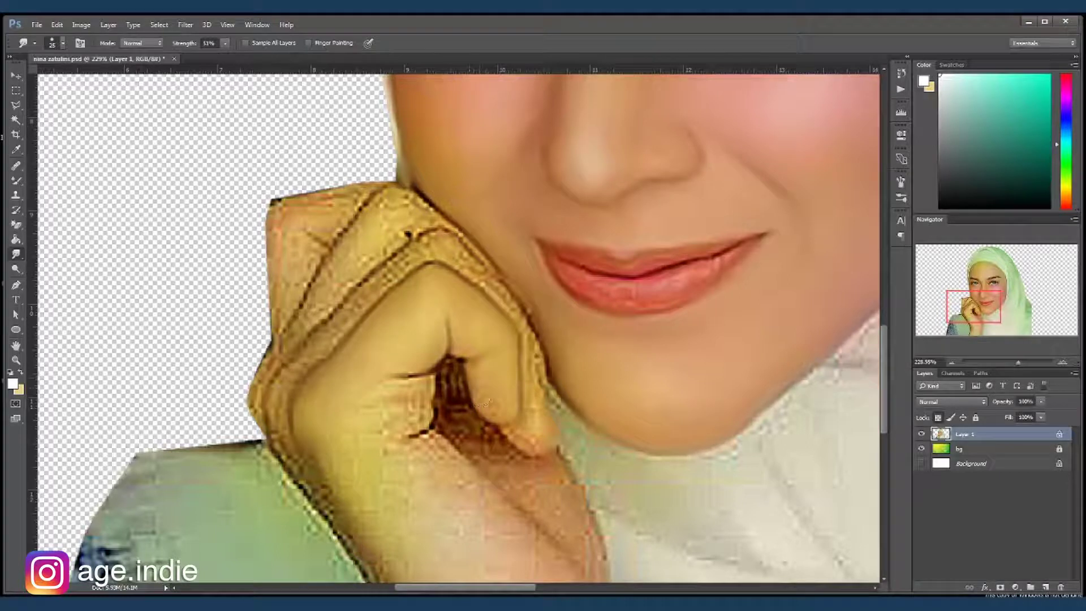
left_click_drag(432, 370, 404, 399)
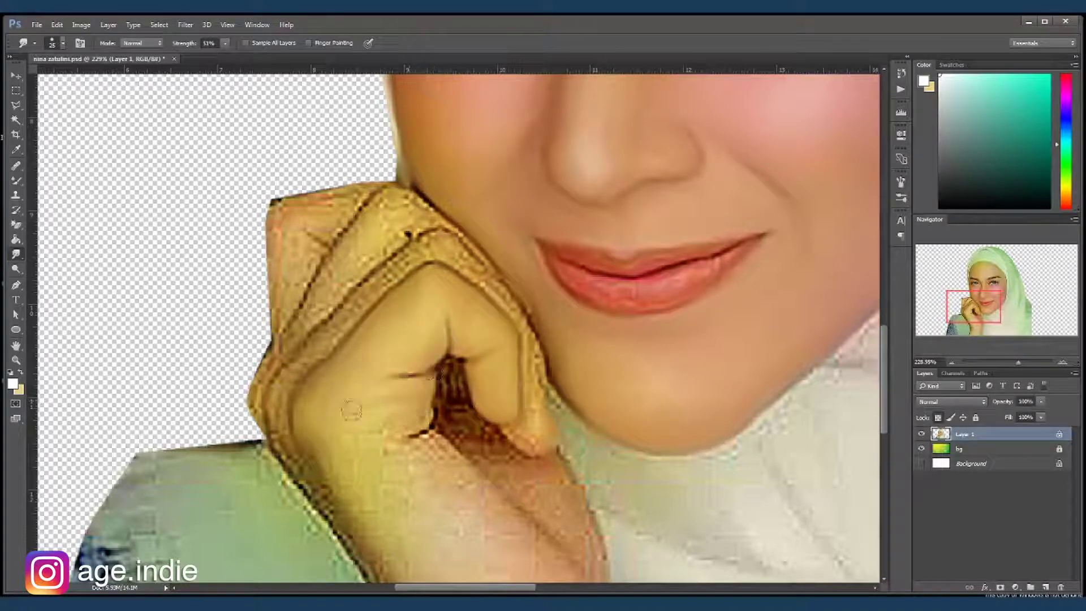
key("bracketright")
key("bracketright")
key("bracketright")
left_click_drag(418, 416, 425, 449)
key("bracketleft")
key("bracketleft")
mouse_move(453, 365)
left_mouse_down()
mouse_move(437, 383)
mouse_move(436, 430)
mouse_move(456, 413)
mouse_move(459, 362)
mouse_move(494, 433)
mouse_move(494, 459)
mouse_move(447, 415)
left_mouse_up()
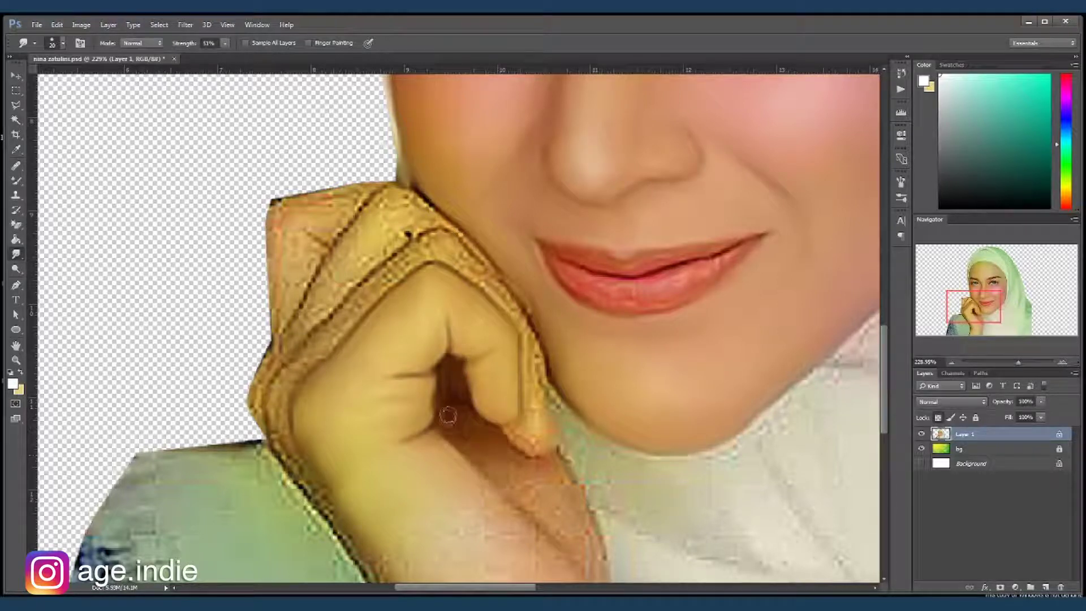
left_click_drag(478, 459, 551, 501)
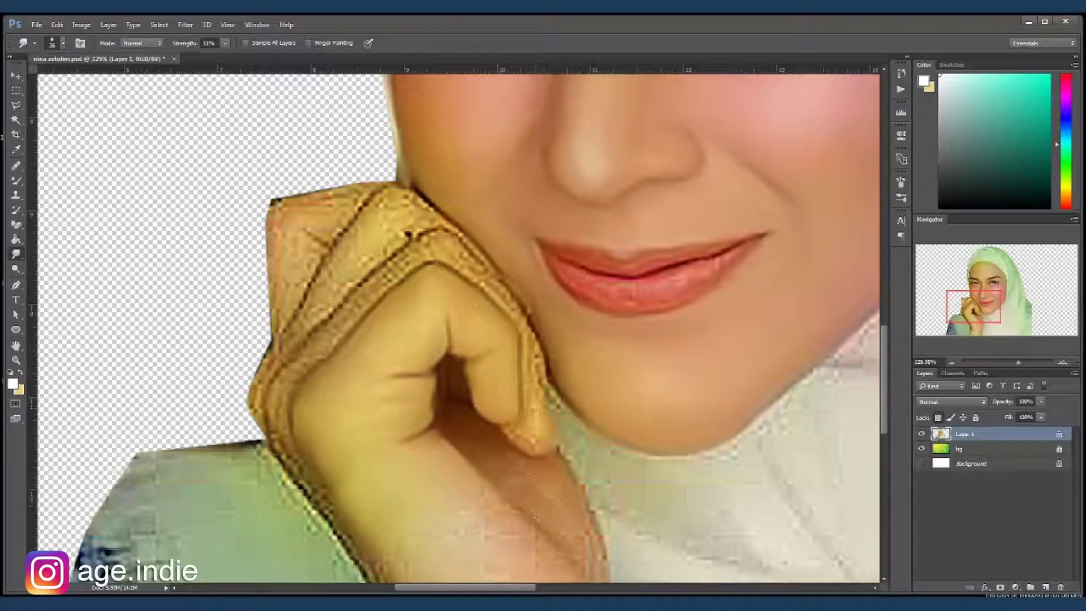
left_click_drag(526, 542, 453, 502)
left_click_drag(451, 431, 450, 432)
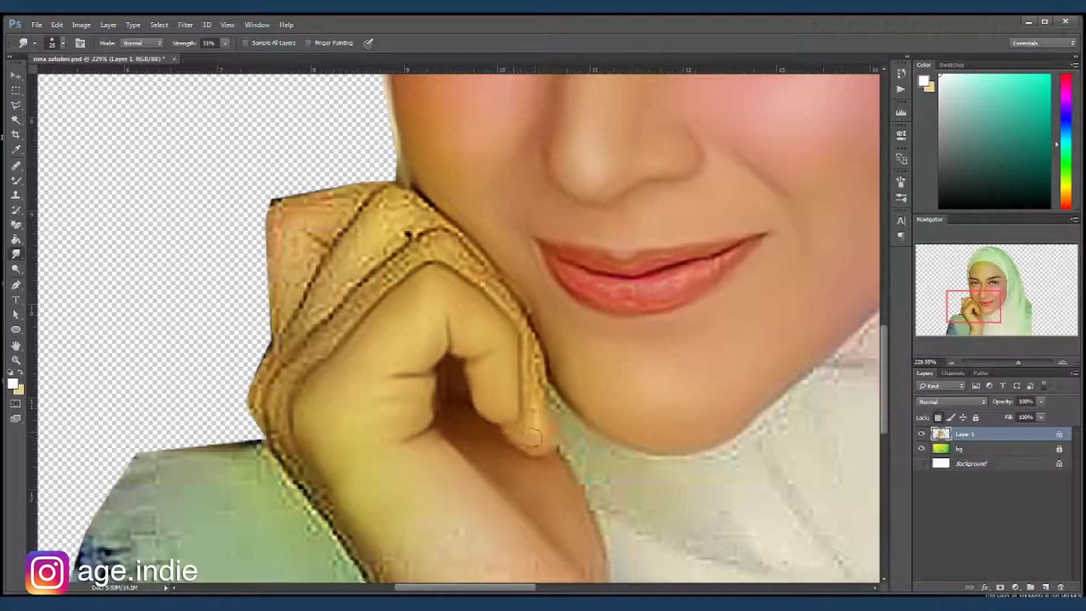
Soften the gold sleeve edge and blend the reddish, blotchy knuckle edge
left_click_drag(538, 391, 533, 415)
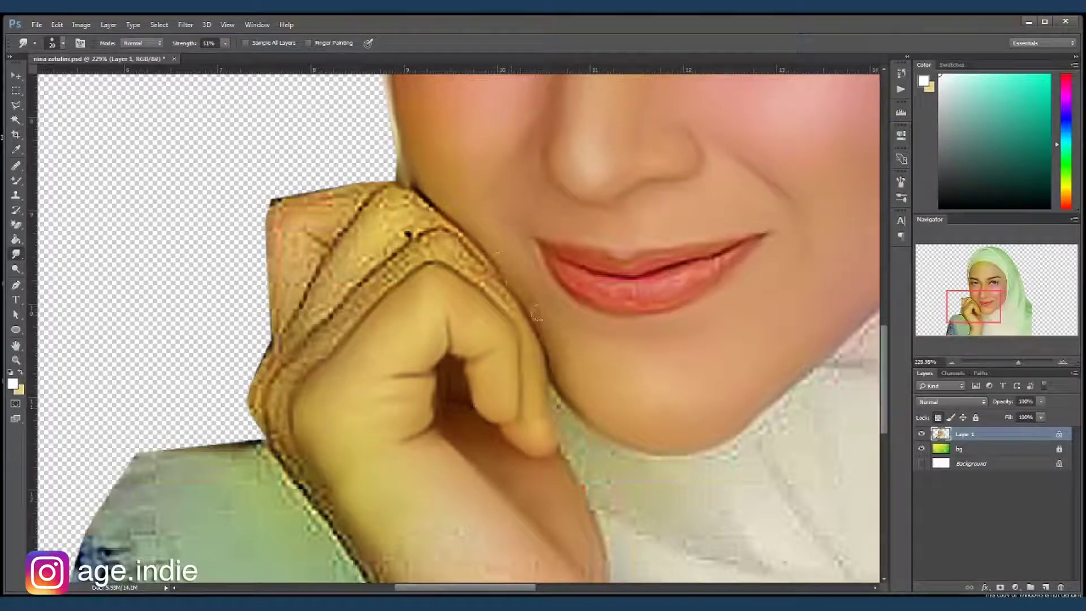
mouse_move(491, 275)
left_mouse_down()
mouse_move(453, 244)
mouse_move(418, 249)
mouse_move(313, 340)
mouse_move(286, 447)
mouse_move(371, 572)
left_mouse_up()
left_click_drag(302, 374, 319, 343)
left_click_drag(258, 375, 265, 371)
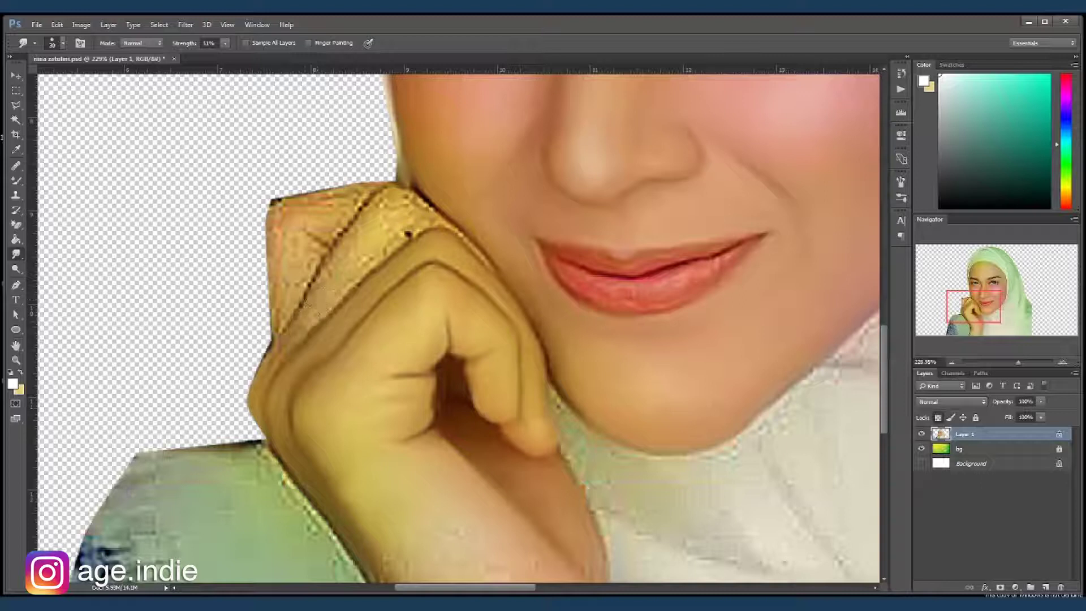
mouse_move(345, 277)
left_mouse_down()
mouse_move(407, 226)
mouse_move(340, 263)
mouse_move(373, 209)
mouse_move(424, 218)
left_mouse_up()
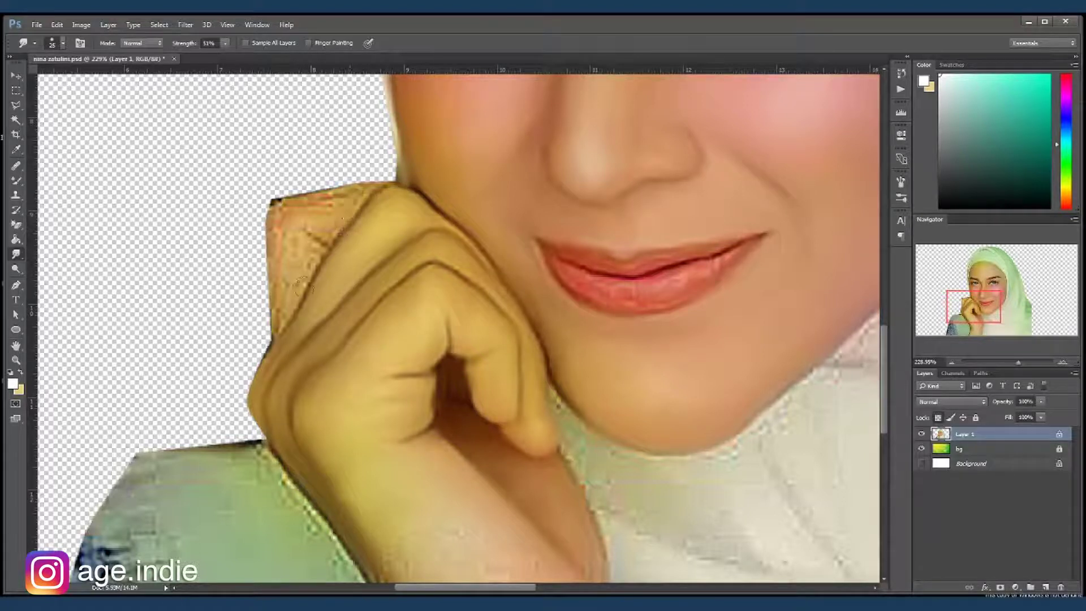
mouse_move(317, 257)
left_mouse_down()
mouse_move(303, 286)
mouse_move(264, 308)
left_mouse_up()
mouse_move(274, 226)
left_mouse_down()
mouse_move(283, 195)
mouse_move(344, 196)
left_mouse_up()
mouse_move(316, 229)
left_mouse_down()
mouse_move(292, 231)
mouse_move(294, 213)
mouse_move(346, 213)
left_mouse_up()
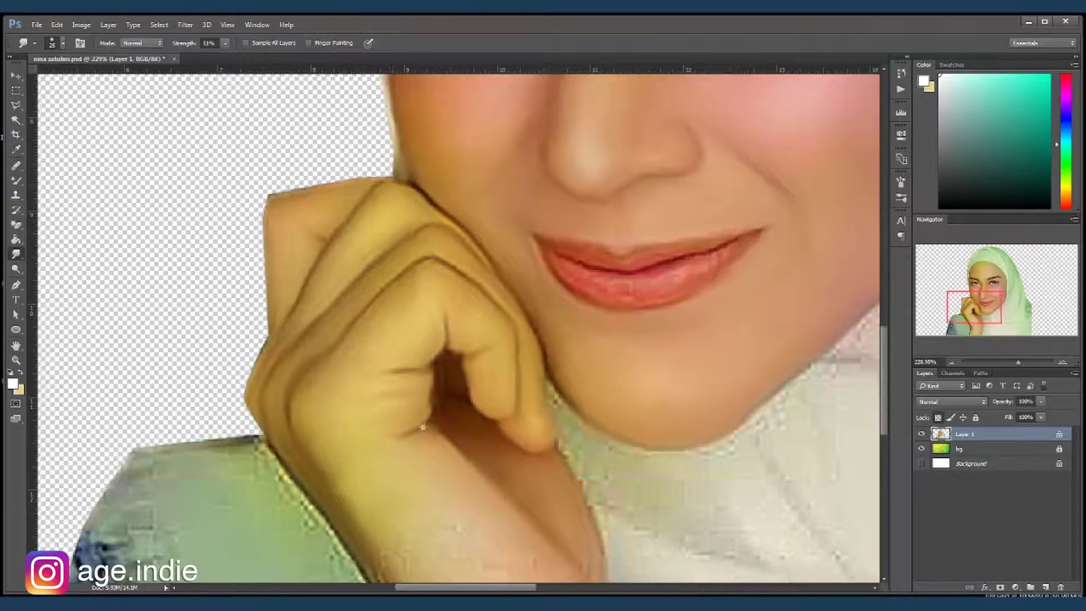
Smooth the dark wrist outline and the pinkish blotches in the wrist crease
scroll(419, 365, "down", 5)
scroll(419, 365, "down", 2)
key("bracketright")
key("bracketright")
left_click_drag(371, 302, 404, 529)
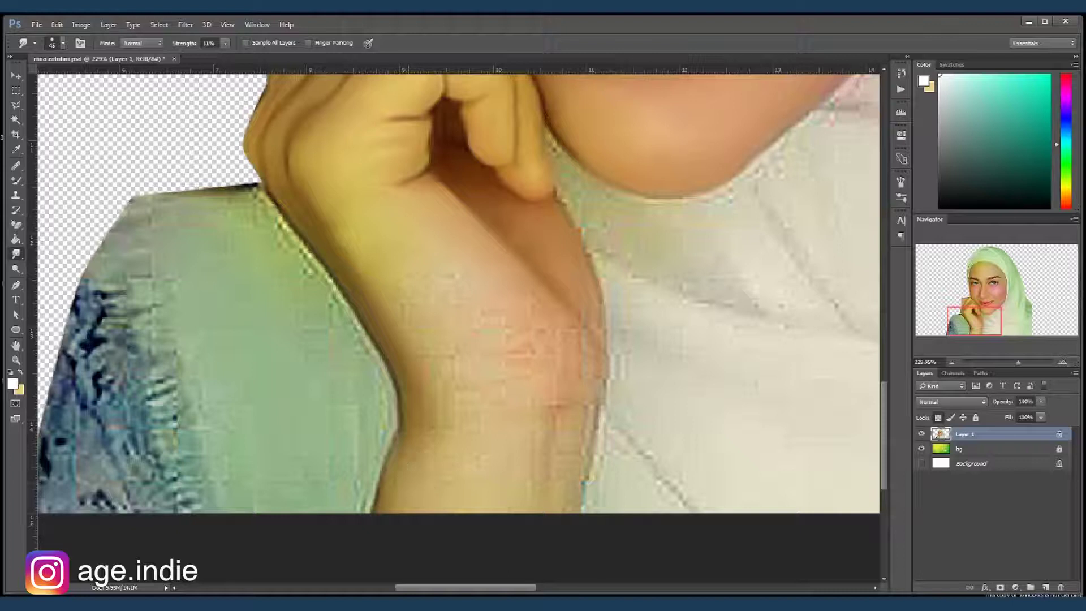
mouse_move(444, 266)
left_mouse_down()
mouse_move(565, 358)
mouse_move(540, 410)
mouse_move(563, 473)
mouse_move(565, 405)
mouse_move(585, 486)
left_mouse_up()
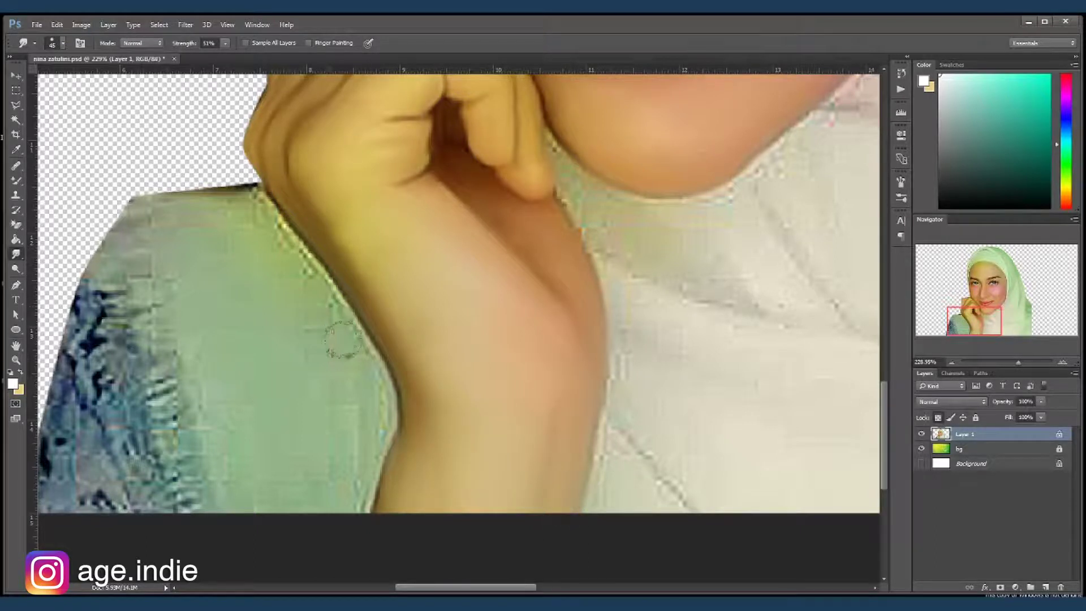
Smudge the streaky sleeve-arm edge and the green sleeve pattern with a wider brush
left_click_drag(250, 192, 303, 203)
mouse_move(368, 298)
left_mouse_down()
mouse_move(433, 503)
mouse_move(431, 418)
mouse_move(435, 509)
left_mouse_up()
left_click_drag(434, 509, 425, 429)
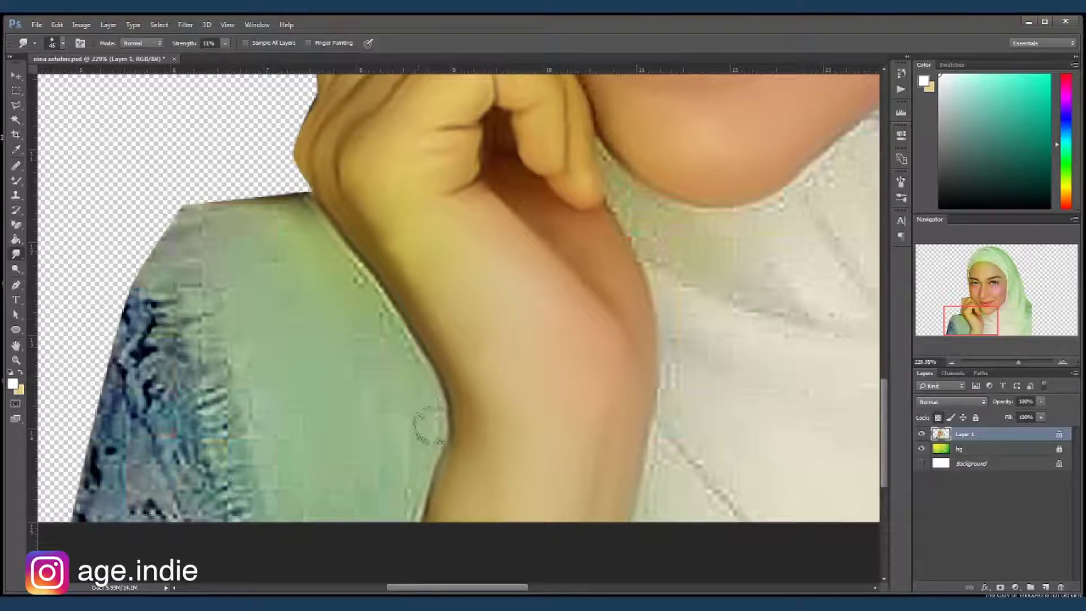
mouse_move(340, 263)
left_mouse_down()
mouse_move(359, 297)
mouse_move(288, 218)
left_mouse_up()
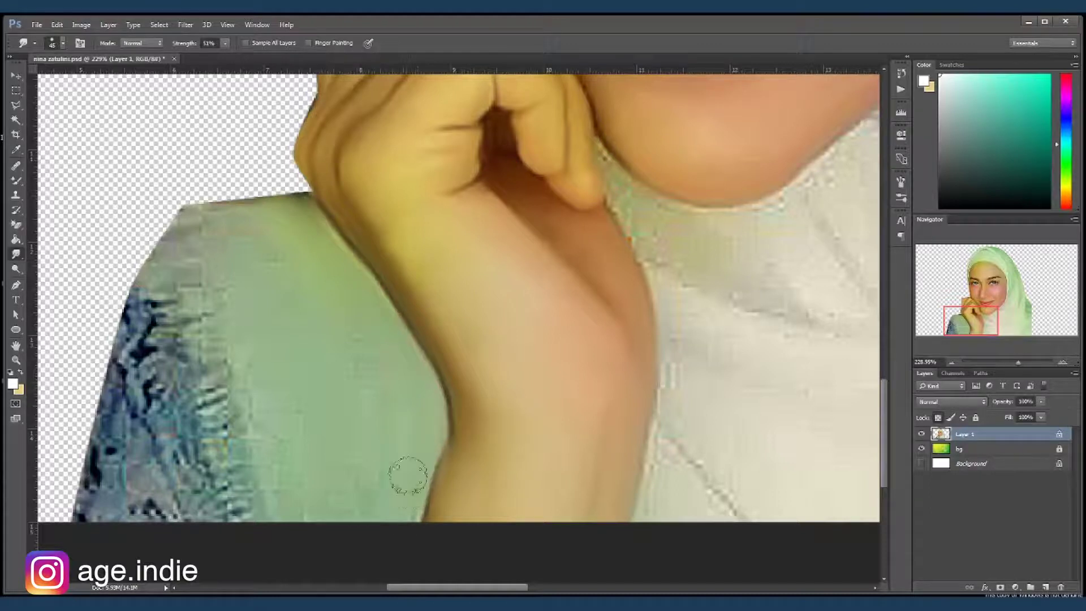
left_click_drag(388, 521, 351, 400)
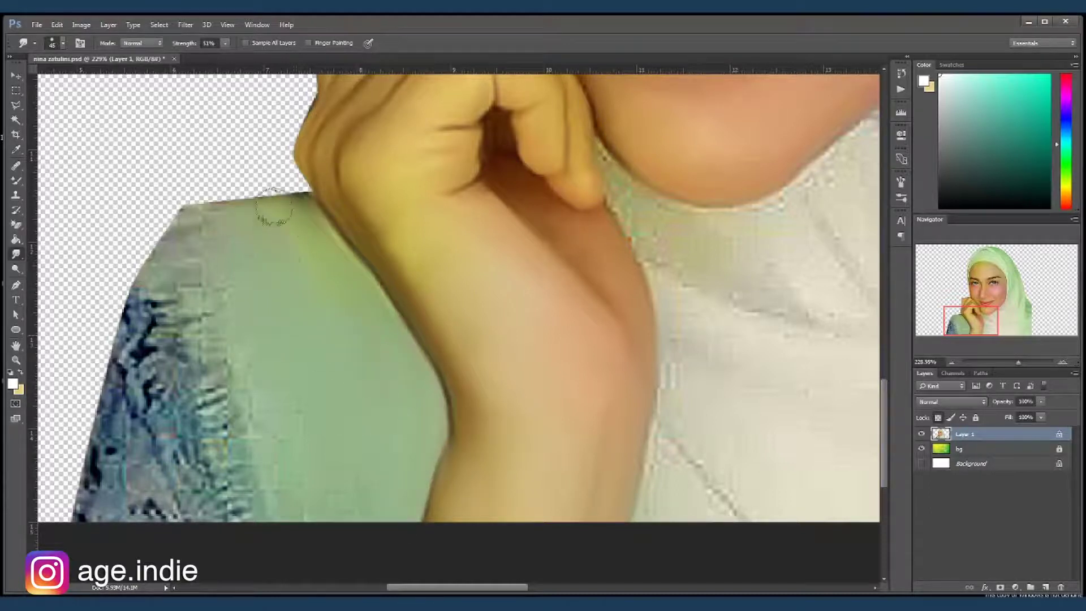
left_click_drag(283, 277, 235, 231)
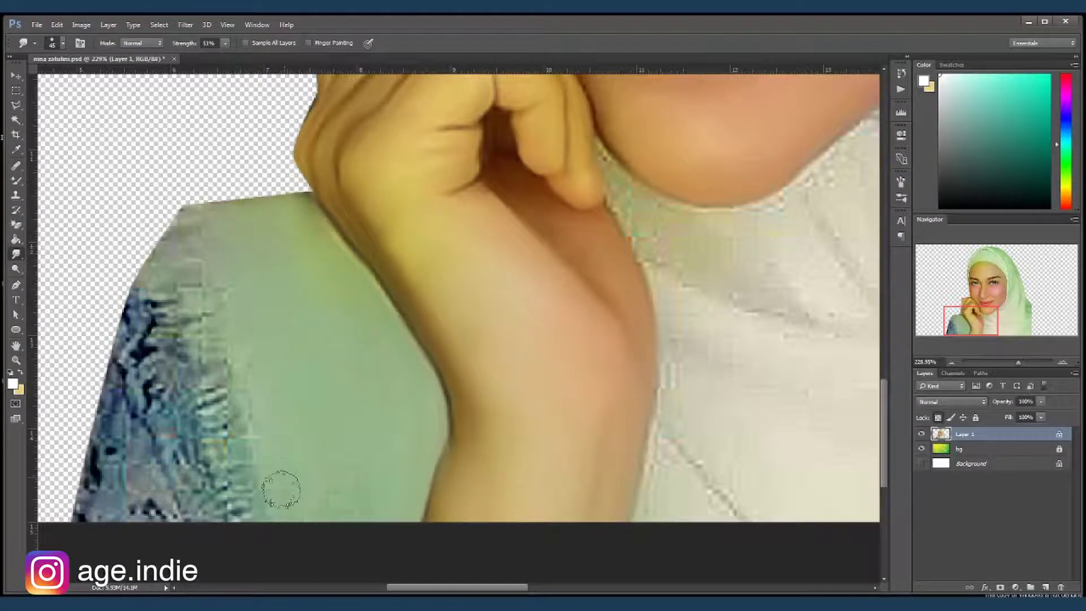
key("bracketright")
key("bracketright")
key("bracketright")
mouse_move(206, 245)
left_mouse_down()
mouse_move(246, 511)
mouse_move(169, 407)
mouse_move(135, 282)
mouse_move(130, 368)
mouse_move(170, 450)
mouse_move(113, 492)
mouse_move(157, 543)
left_mouse_up()
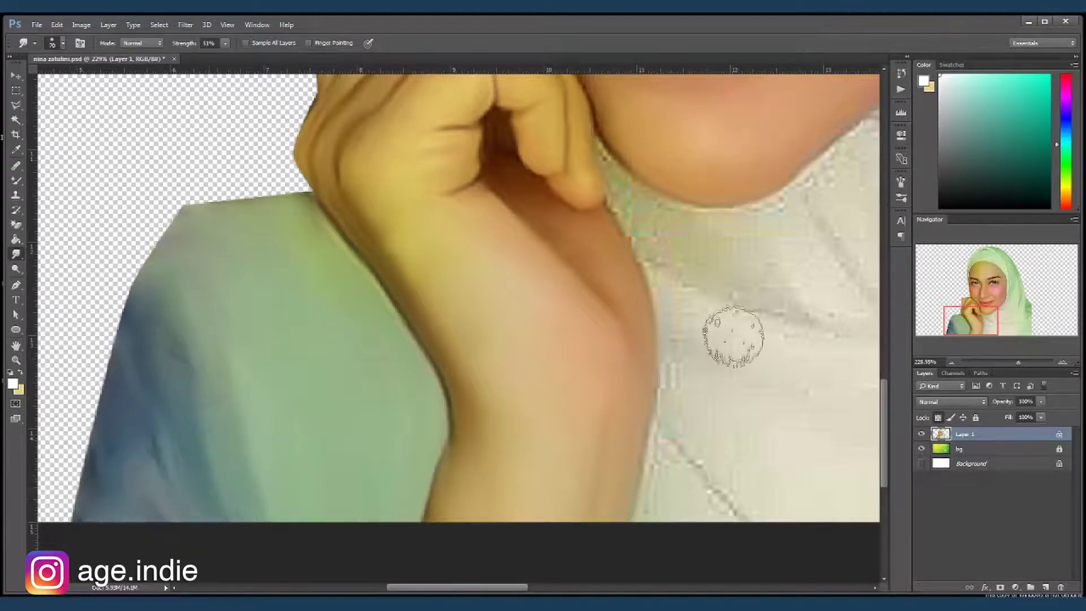
Smooth the chin edge and the speckled collar edge along the neck
left_click_drag(732, 334, 451, 383)
key("bracketleft")
key("bracketleft")
key("bracketleft")
left_click_drag(325, 209, 328, 212)
mouse_move(356, 295)
left_mouse_down()
mouse_move(388, 453)
mouse_move(361, 268)
left_mouse_up()
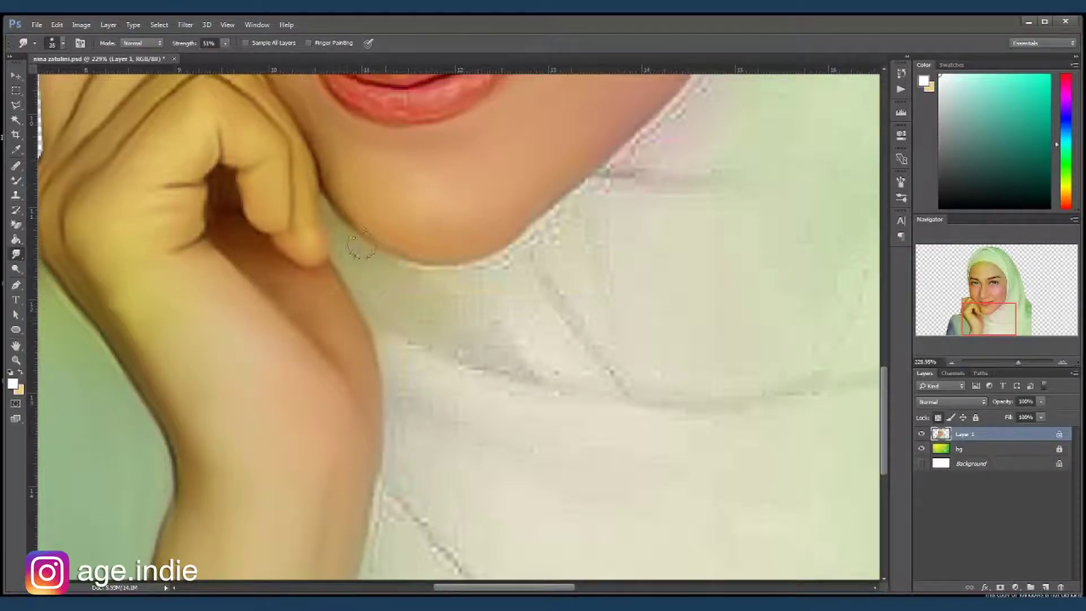
Smudge the collar edge and the dotted streak across the scarf with a wider brush
left_click_drag(443, 323, 370, 576)
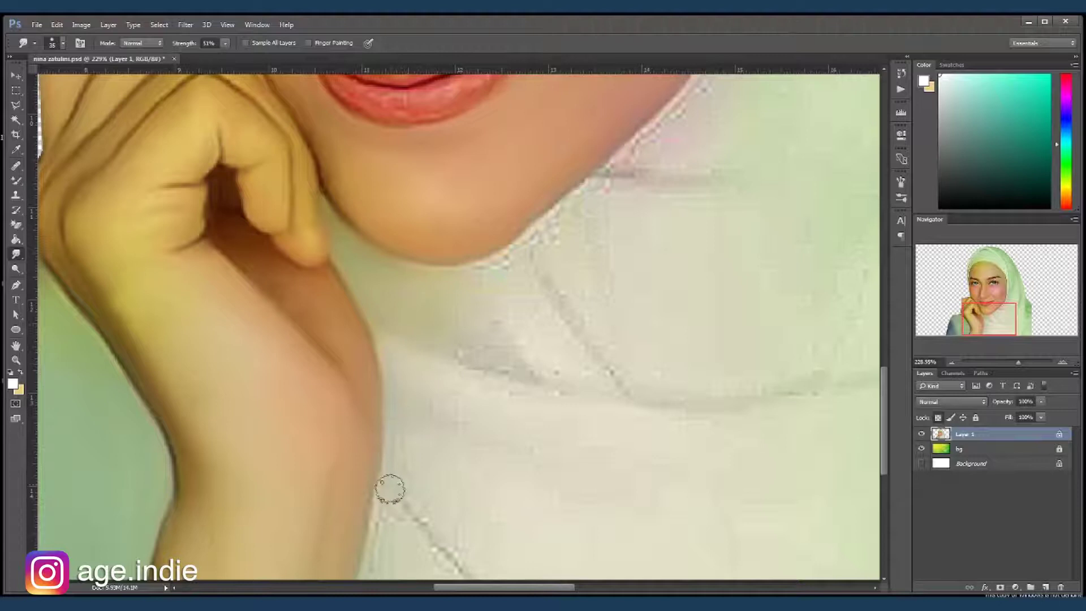
left_click_drag(424, 497, 373, 421)
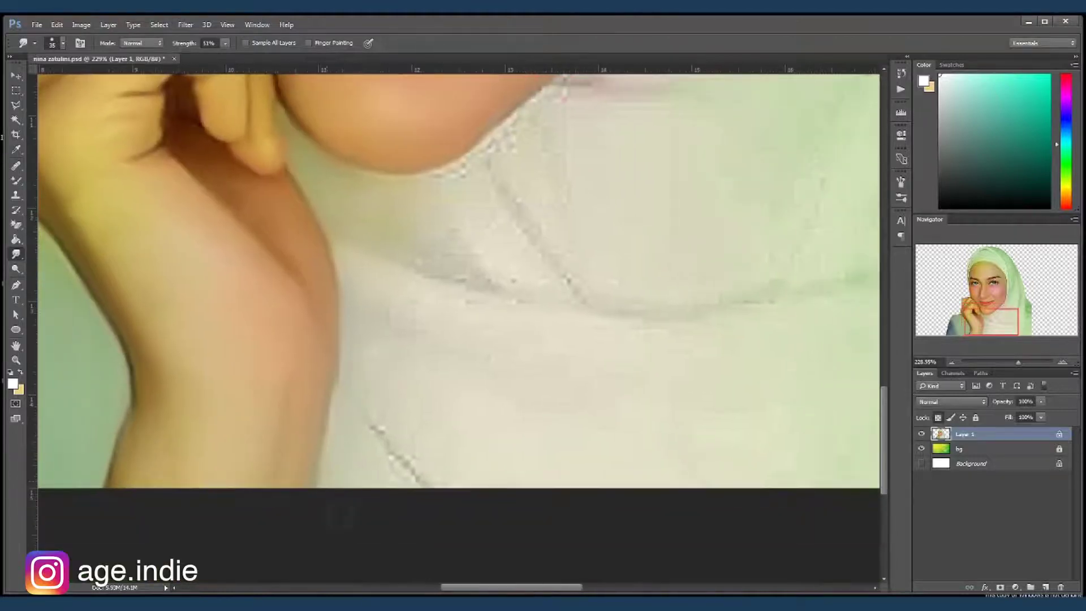
key("bracketright")
key("bracketright")
key("bracketright")
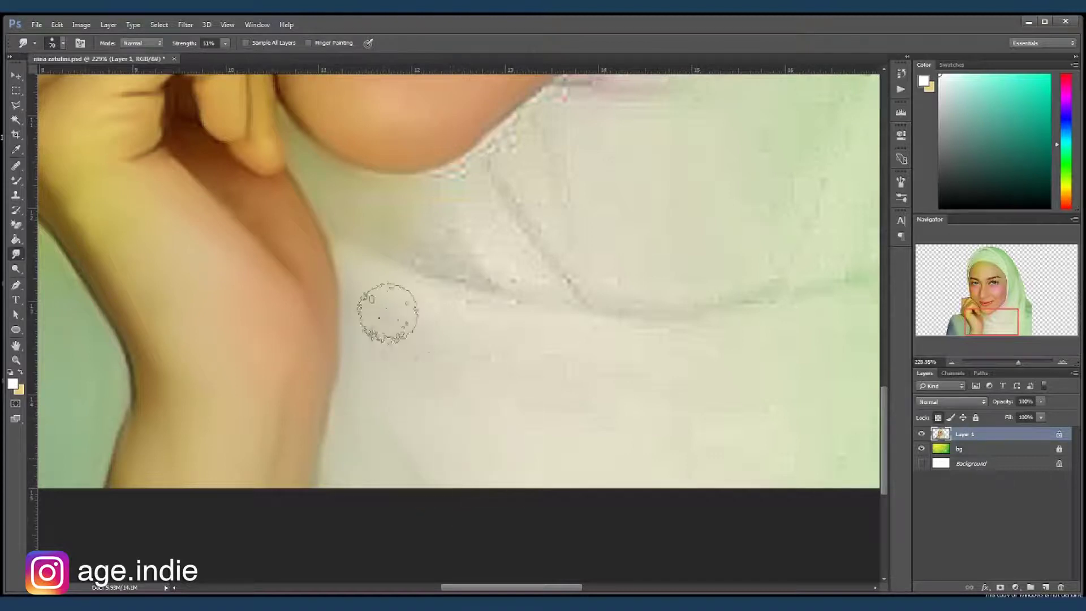
left_click_drag(521, 254, 529, 226)
scroll(705, 283, "down", 2)
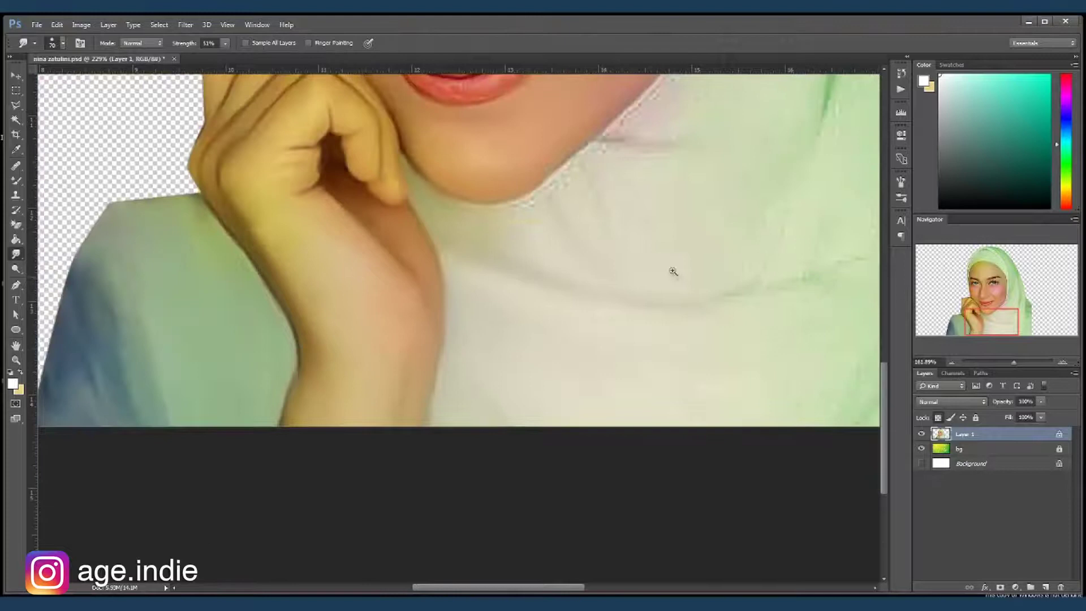
scroll(669, 270, "up", 3)
Smooth the chin shadow, scarf folds and dark-green scarf-edge streaks at brush size 100
left_click_drag(526, 387, 593, 315)
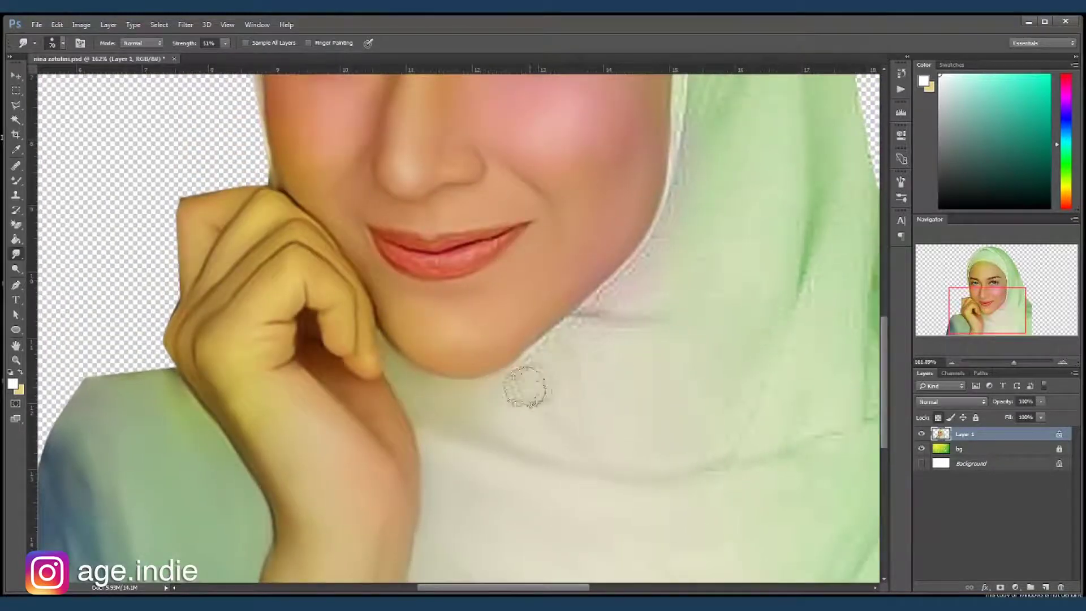
mouse_move(582, 411)
left_mouse_down()
mouse_move(658, 575)
mouse_move(580, 427)
left_mouse_up()
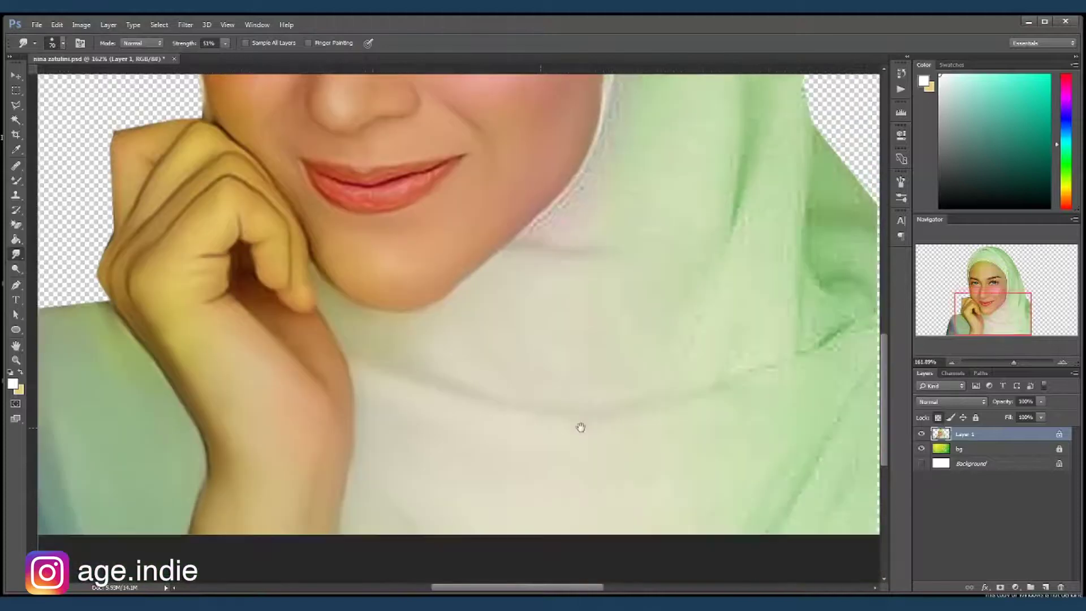
key("bracketright")
key("bracketright")
key("bracketright")
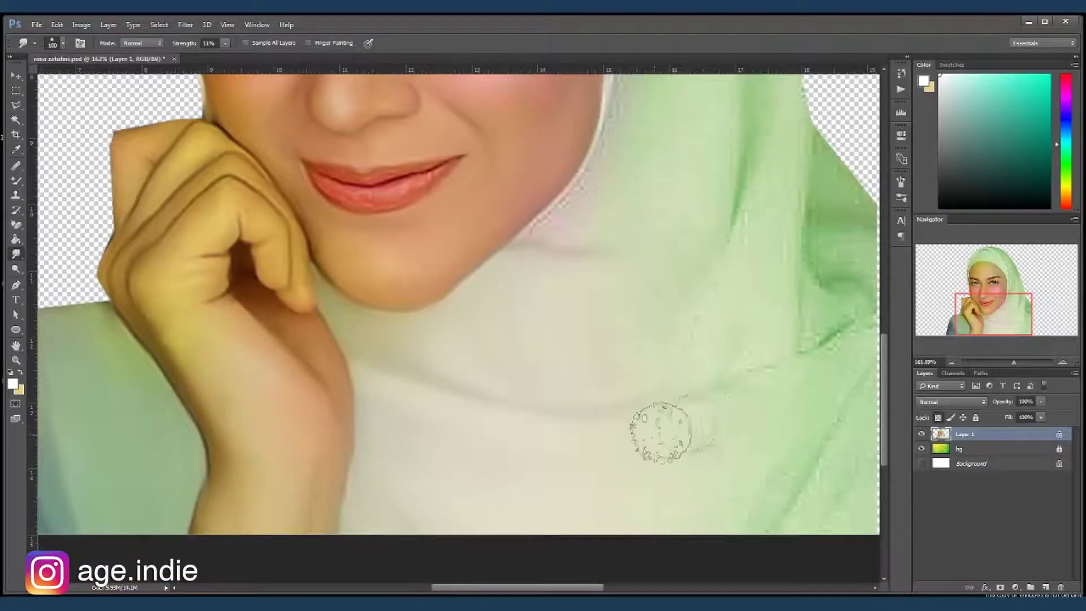
left_click_drag(780, 362, 645, 401)
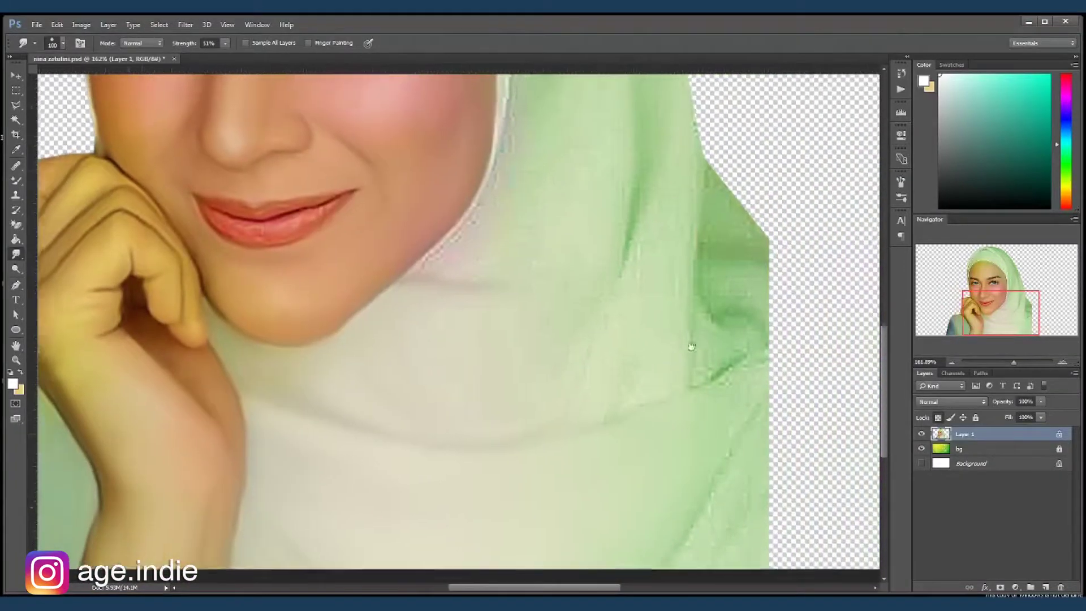
left_click_drag(645, 551, 703, 321)
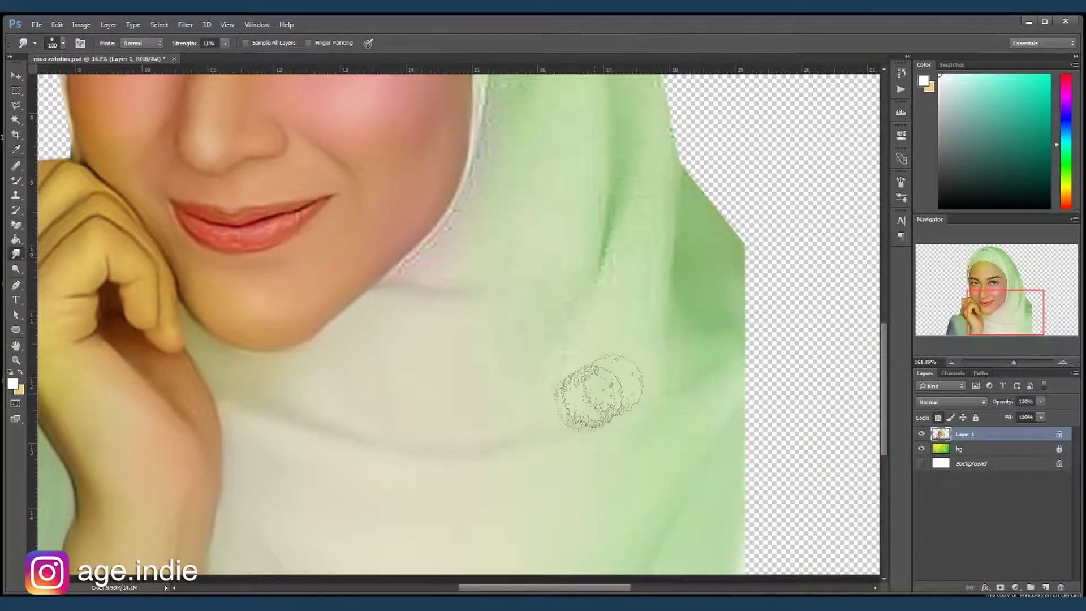
Smooth the chin-edge shading, the hijab's top right and its jagged edge along the forehead
left_click_drag(590, 301, 647, 381)
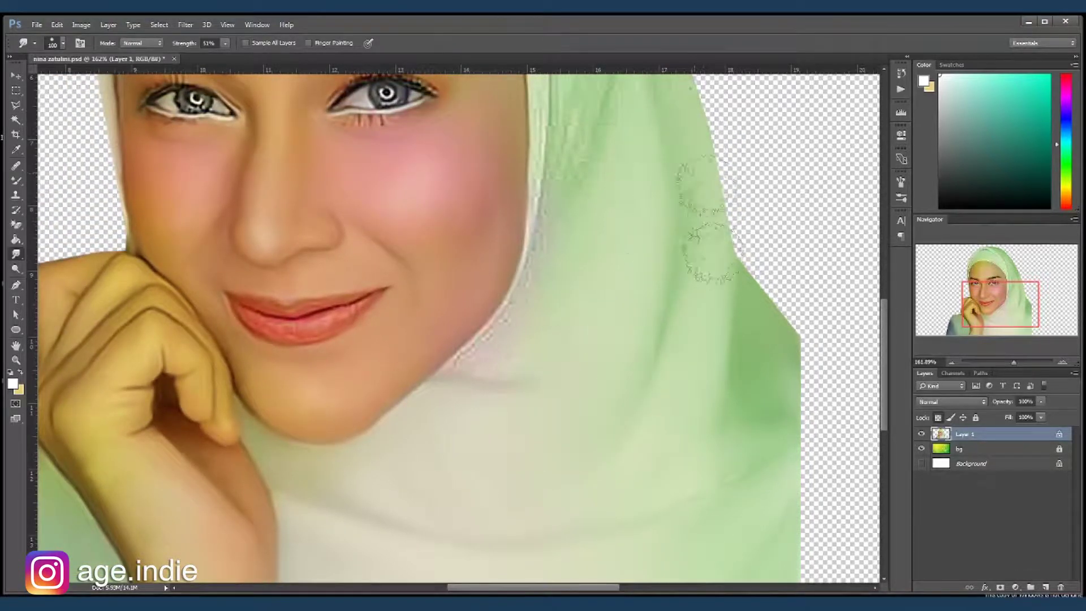
left_click_drag(664, 252, 639, 357)
mouse_move(502, 452)
left_mouse_down()
mouse_move(528, 439)
mouse_move(460, 502)
mouse_move(494, 474)
left_mouse_up()
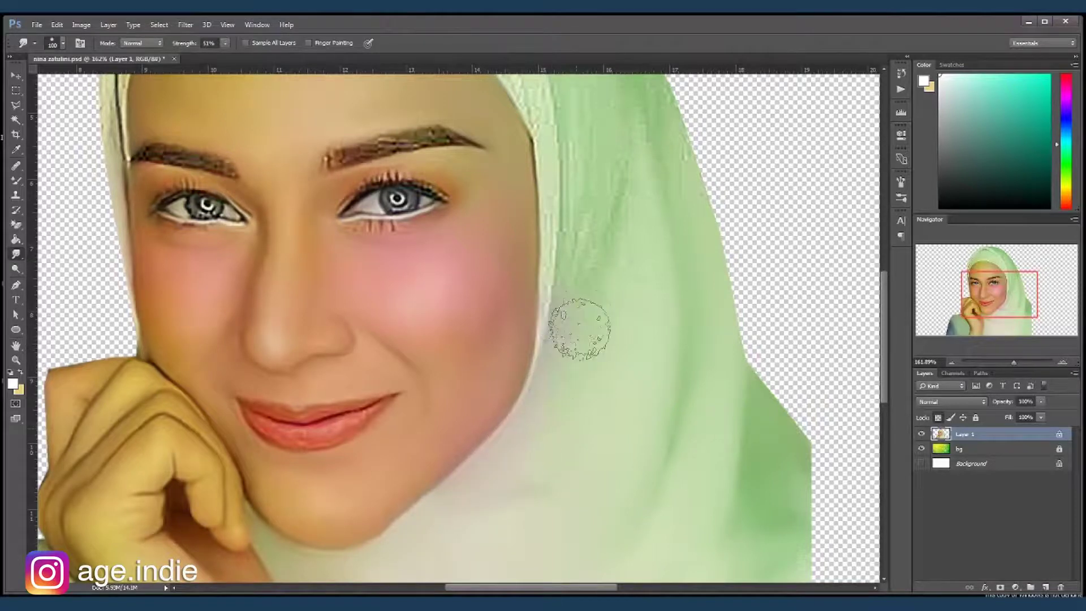
left_click_drag(640, 228, 657, 346)
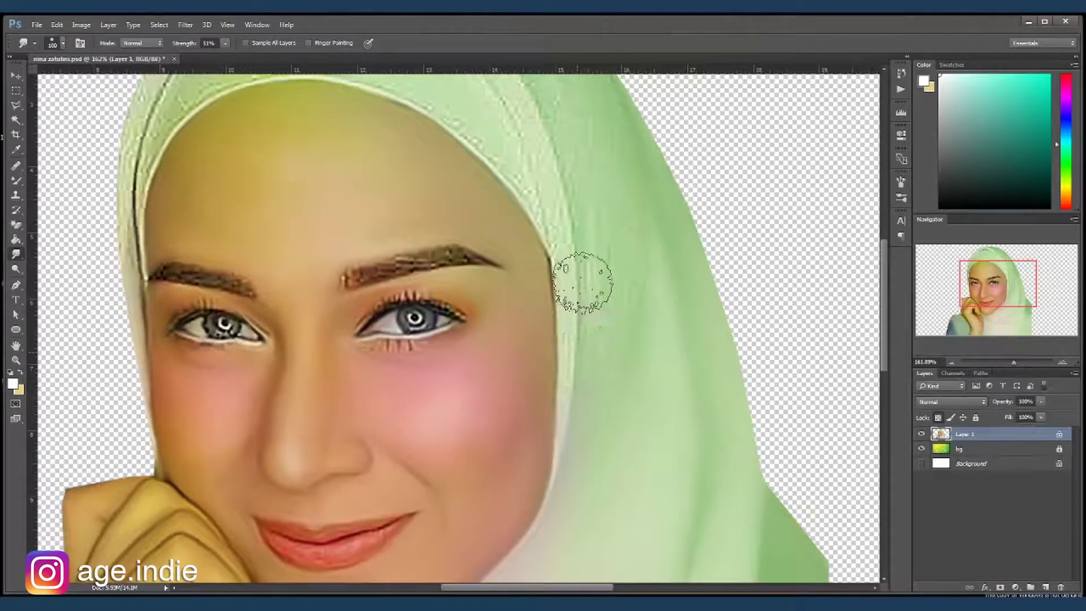
left_click_drag(623, 240, 668, 362)
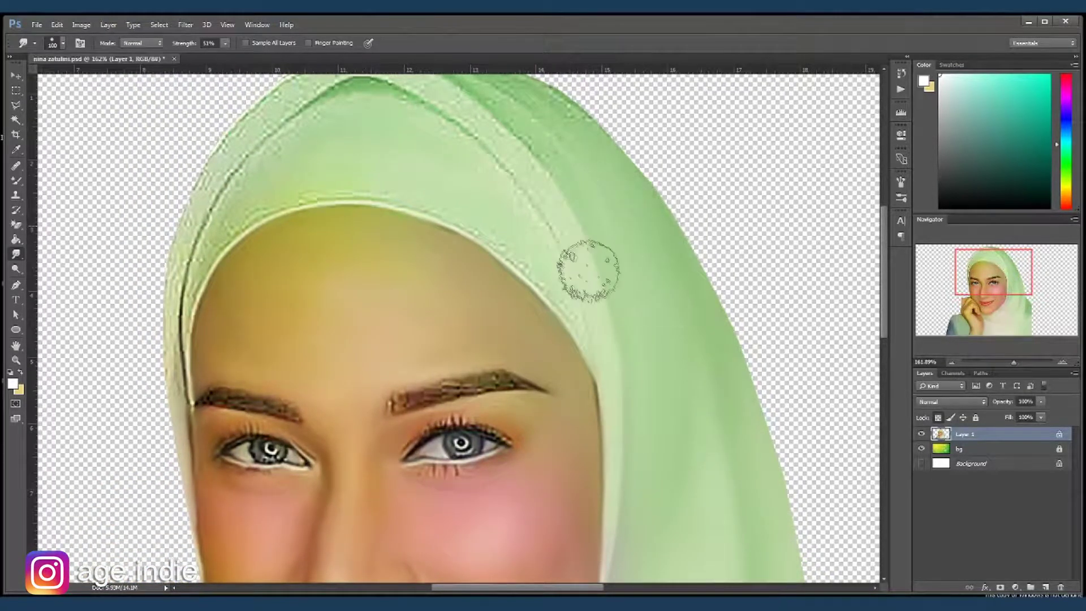
left_click_drag(589, 296, 622, 341)
mouse_move(610, 171)
left_mouse_down()
mouse_move(498, 109)
mouse_move(556, 153)
left_mouse_up()
mouse_move(620, 380)
left_mouse_down()
mouse_move(479, 231)
mouse_move(426, 218)
mouse_move(311, 251)
mouse_move(231, 303)
mouse_move(352, 158)
mouse_move(437, 159)
mouse_move(456, 121)
mouse_move(427, 151)
mouse_move(332, 126)
mouse_move(211, 294)
mouse_move(174, 412)
mouse_move(189, 359)
left_mouse_up()
Shrink the brush to 60, zoom in on the eyebrows, and switch to the Mixer Brush
key("bracketleft")
key("bracketleft")
key("bracketleft")
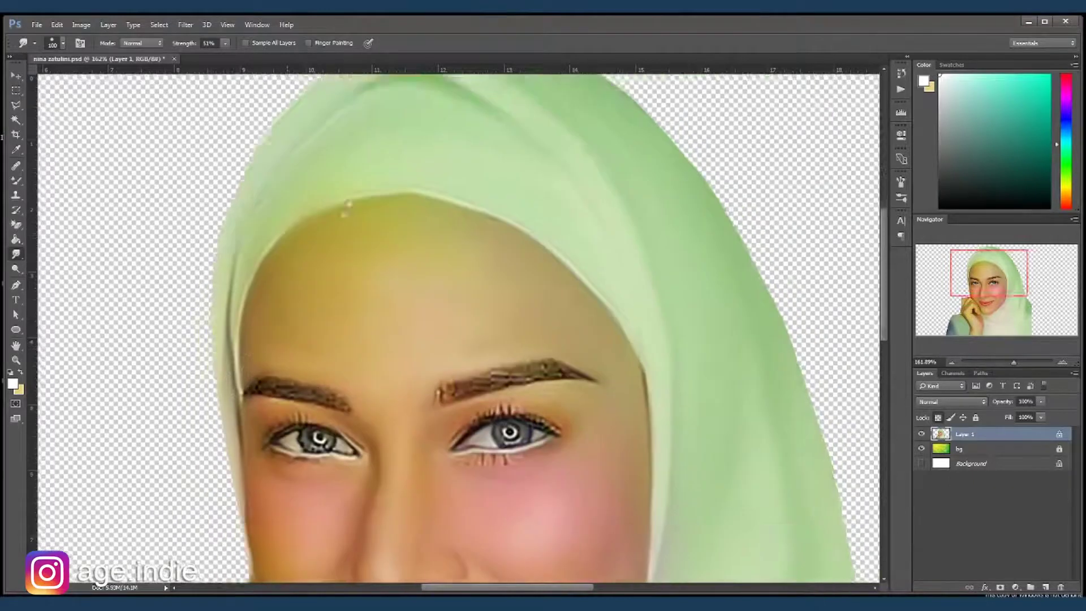
scroll(283, 226, "down", 5)
scroll(283, 227, "left", 2)
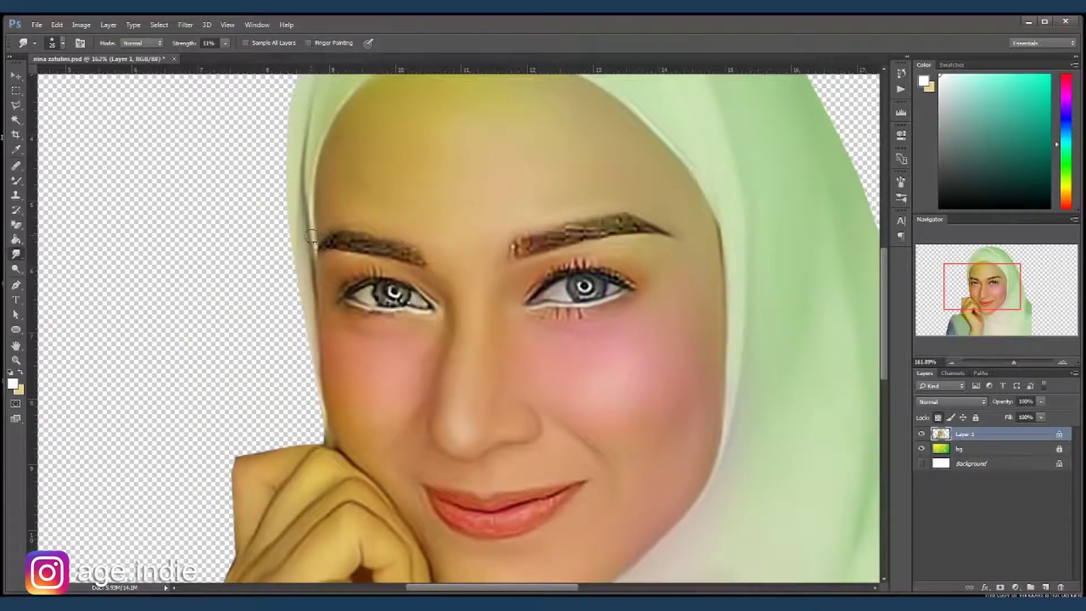
scroll(605, 382, "down", 2)
scroll(604, 382, "down", 1)
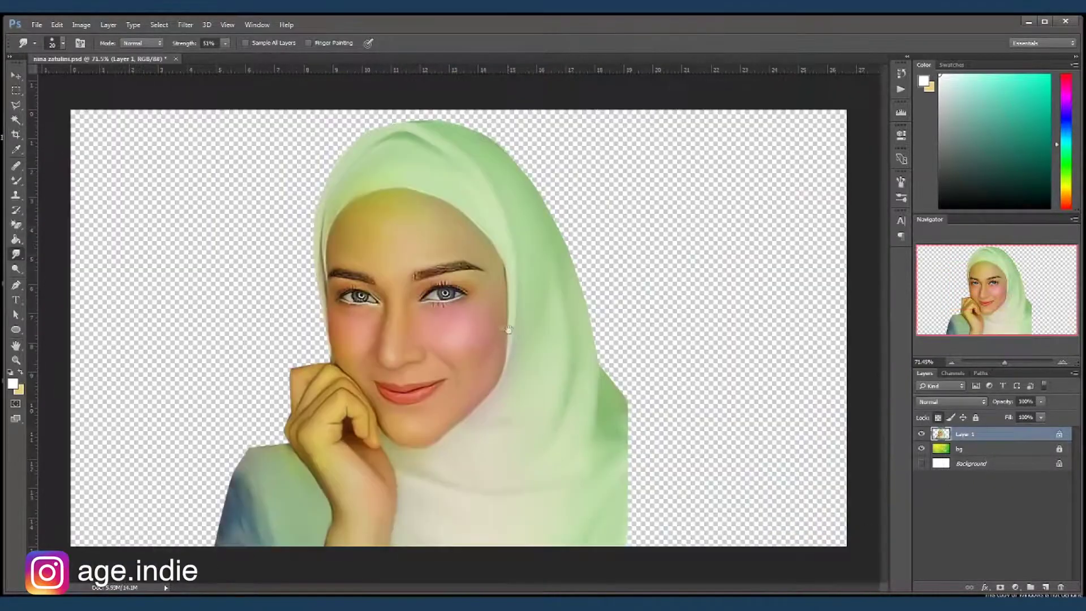
scroll(458, 323, "up", 3)
scroll(459, 323, "up", 2)
key("b")
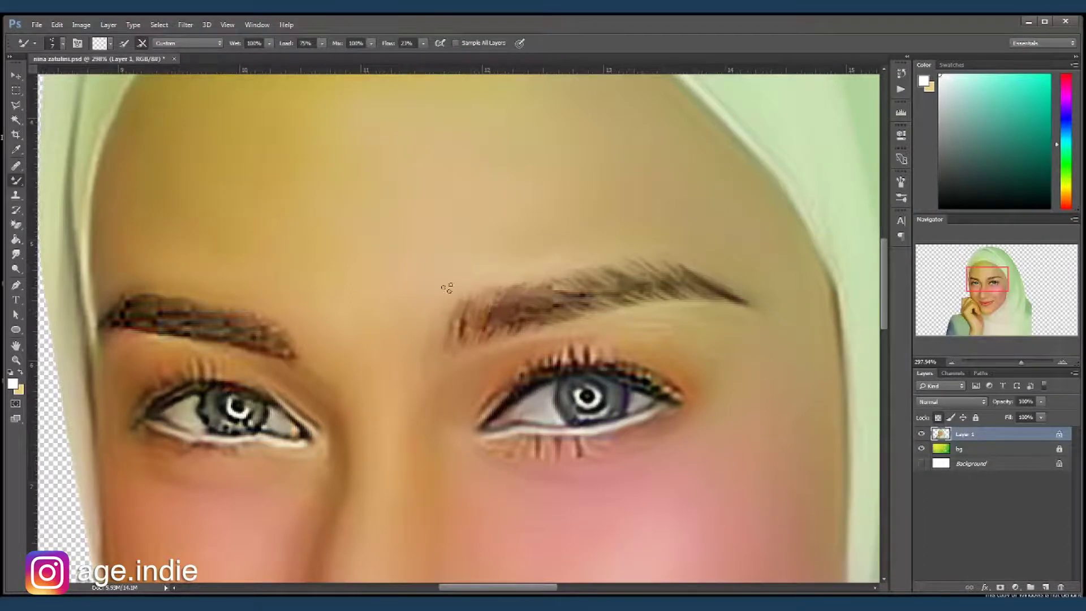
Pan to include the left eyebrow, then zoom out to show the whole face
left_click_drag(447, 288, 501, 278)
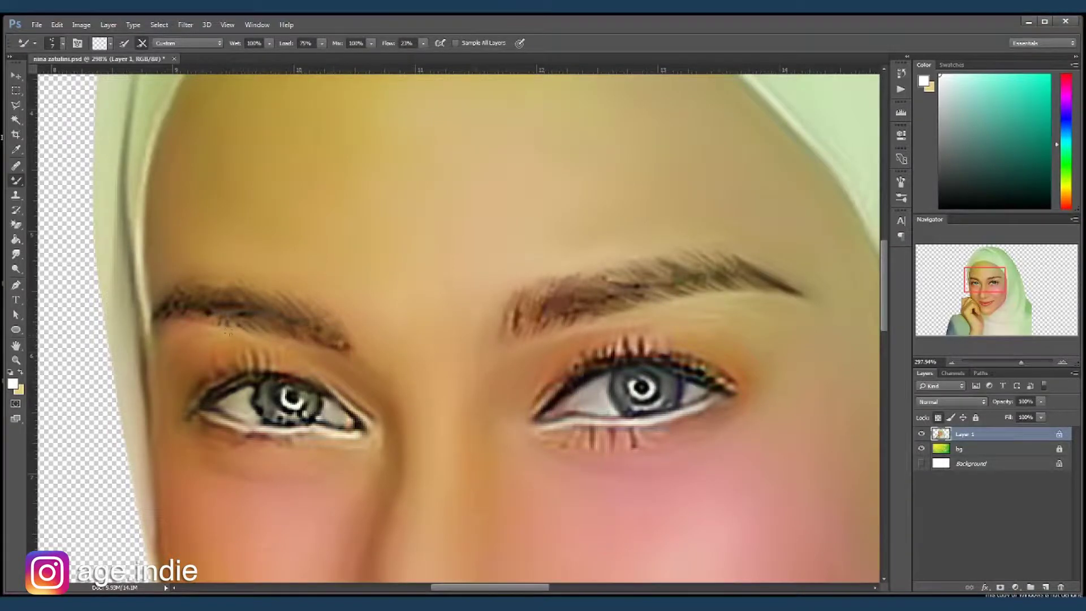
scroll(502, 360, "down", 2)
scroll(492, 351, "down", 2)
scroll(481, 340, "down", 1)
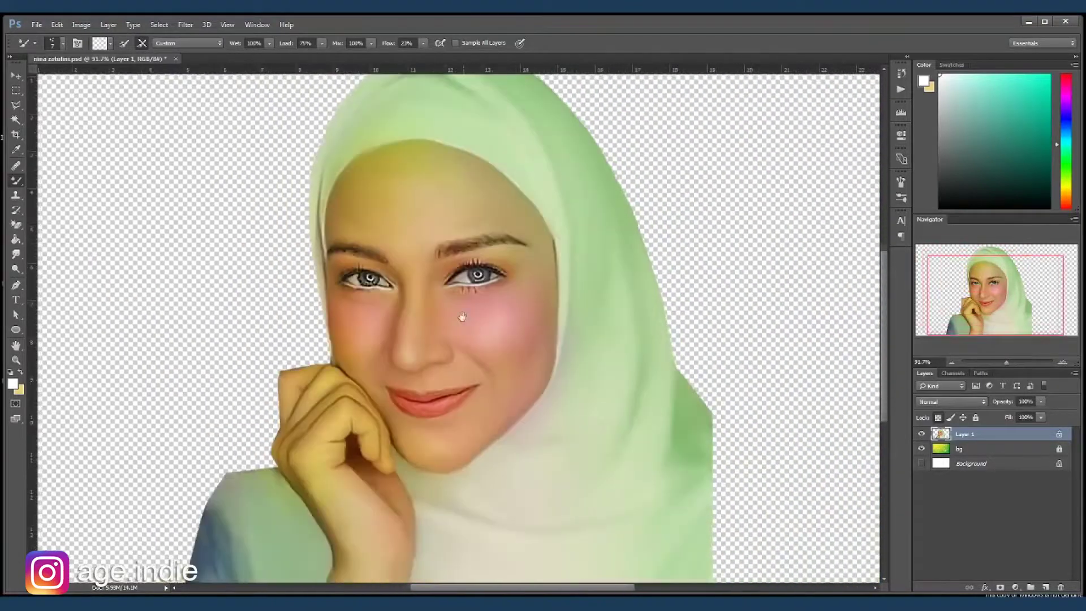
scroll(468, 327, "down", 1)
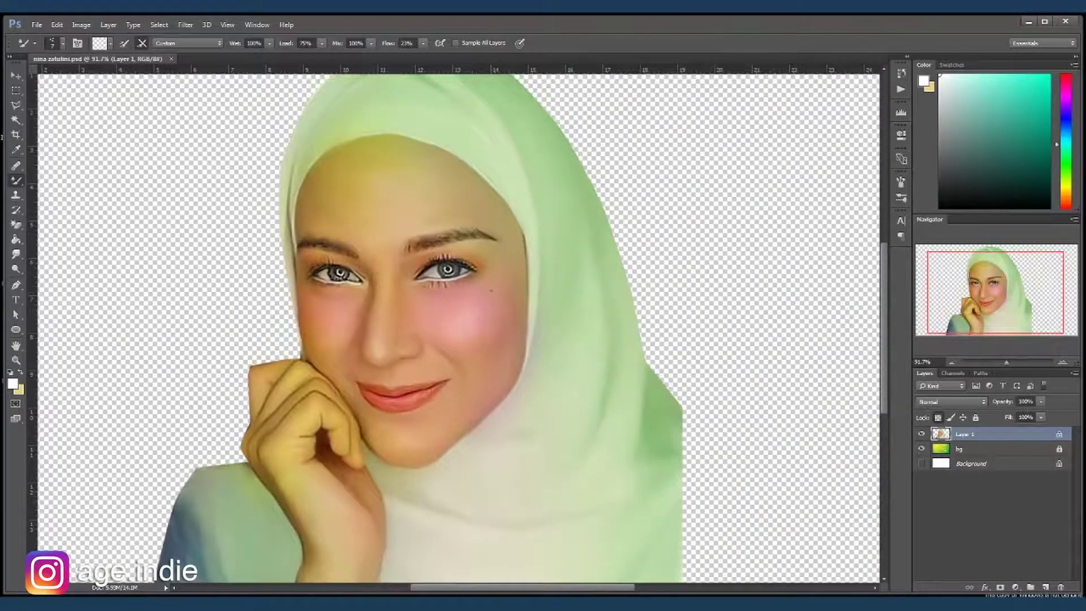
scroll(480, 339, "down", 1)
Dodge the midtones to lighten the nose bridge and blend the cheek blush
key("o")
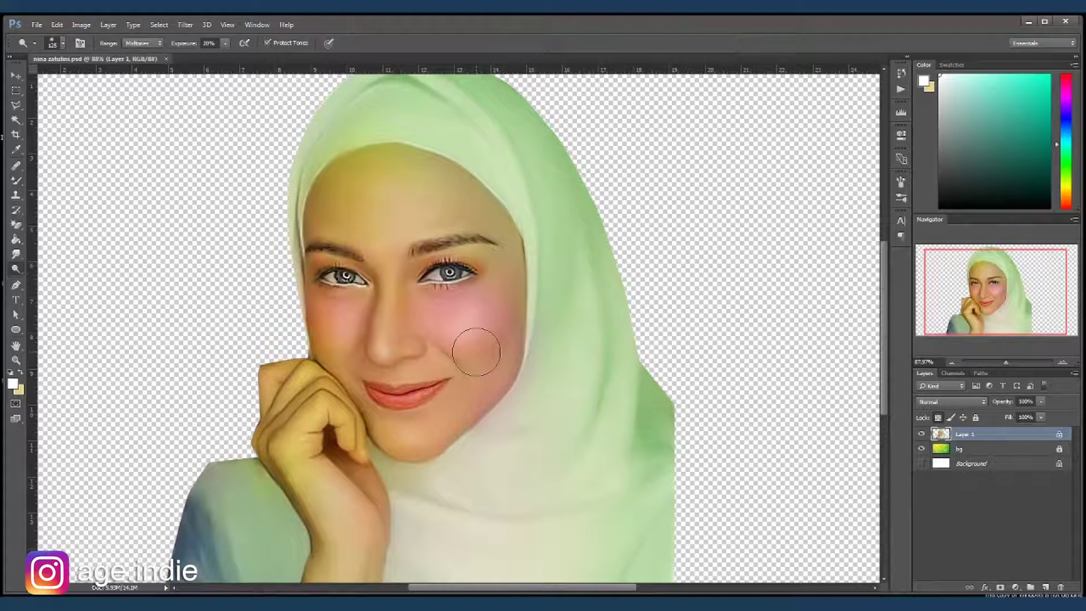
scroll(407, 316, "up", 1)
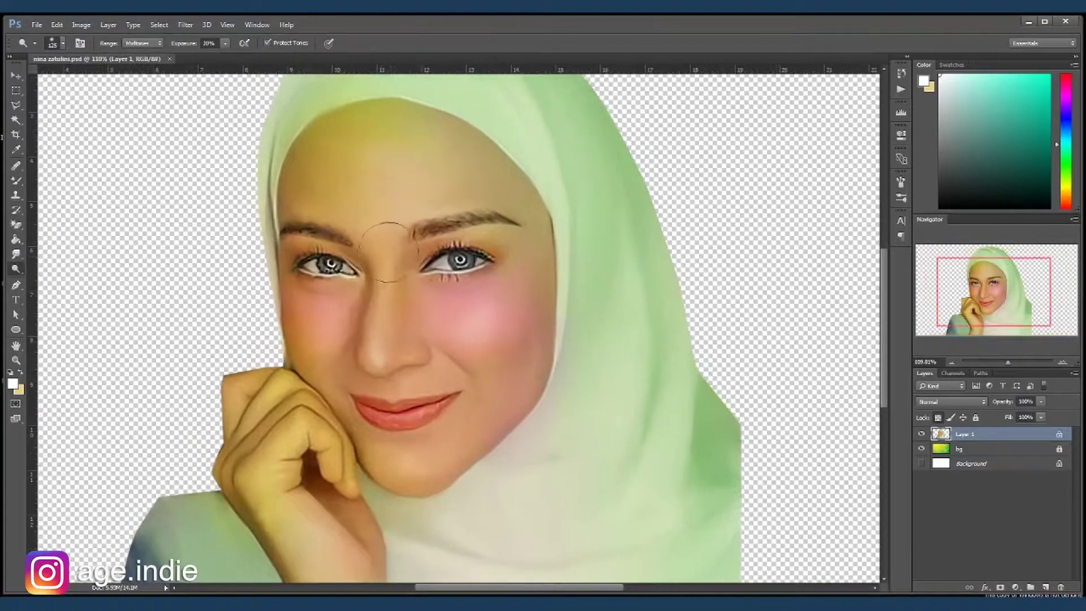
left_click_drag(375, 346, 392, 288)
key("bracketleft")
key("bracketleft")
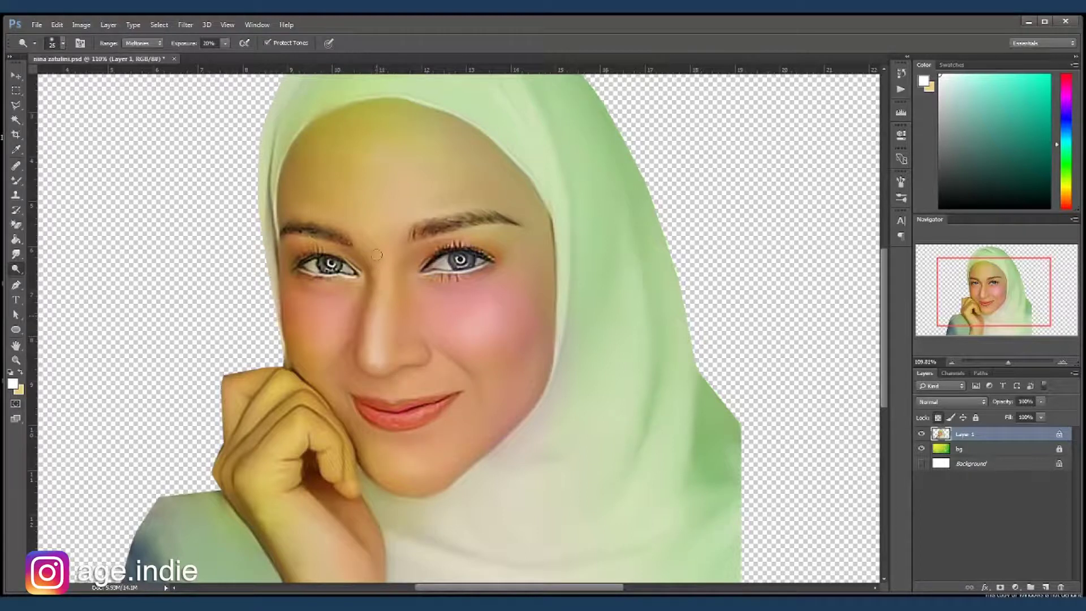
key("bracketright")
key("bracketright")
key("bracketright")
mouse_move(437, 310)
left_mouse_down()
mouse_move(502, 351)
mouse_move(478, 339)
left_mouse_up()
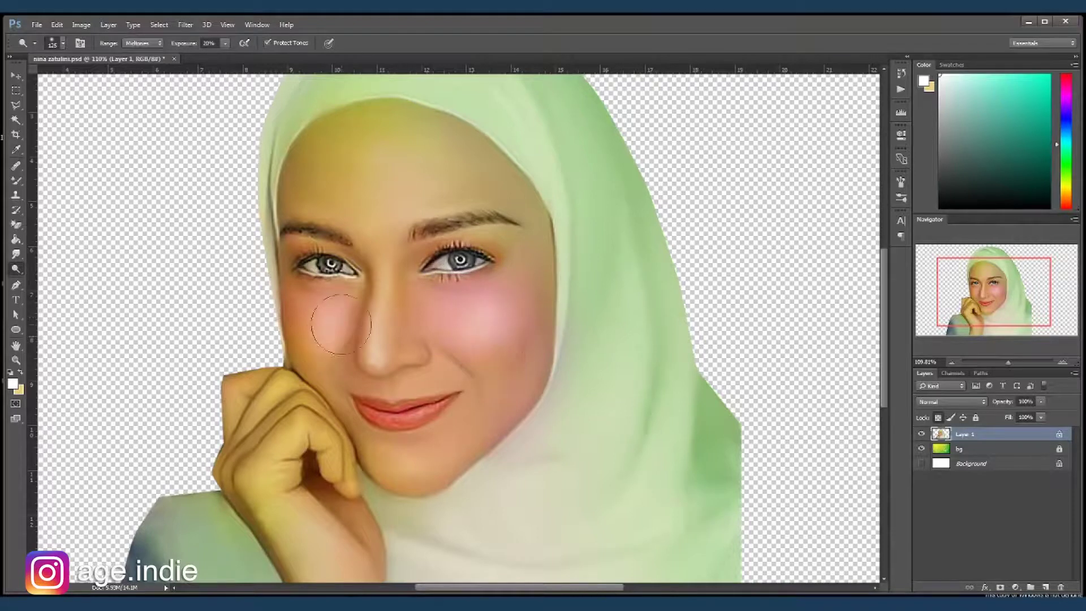
Lighten the chin, forehead and the skin across the wrist with the Dodge tool
left_click_drag(406, 454, 413, 459)
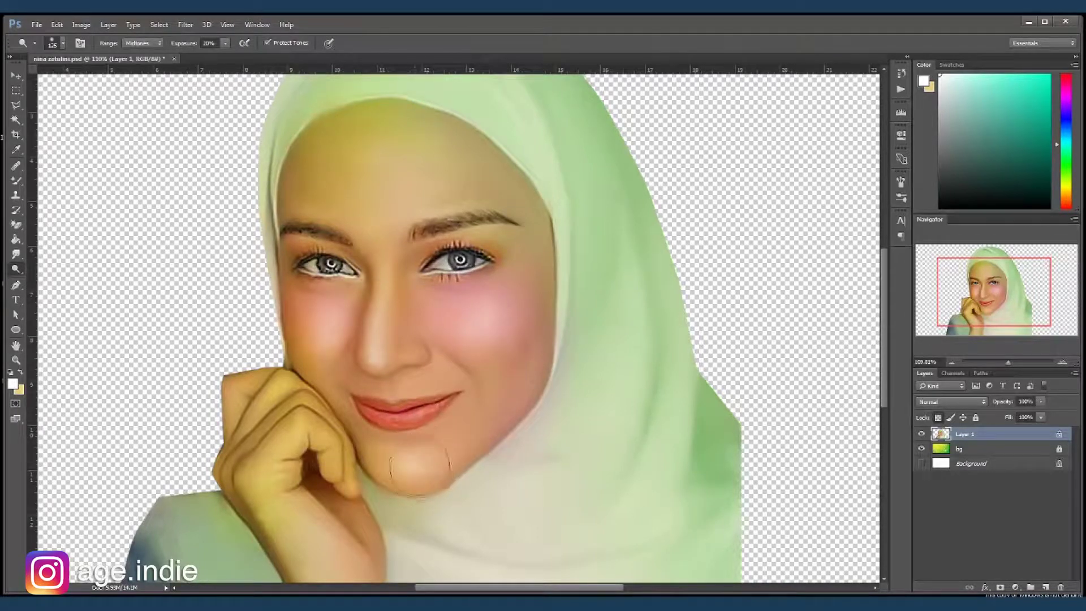
left_click_drag(433, 192, 443, 167)
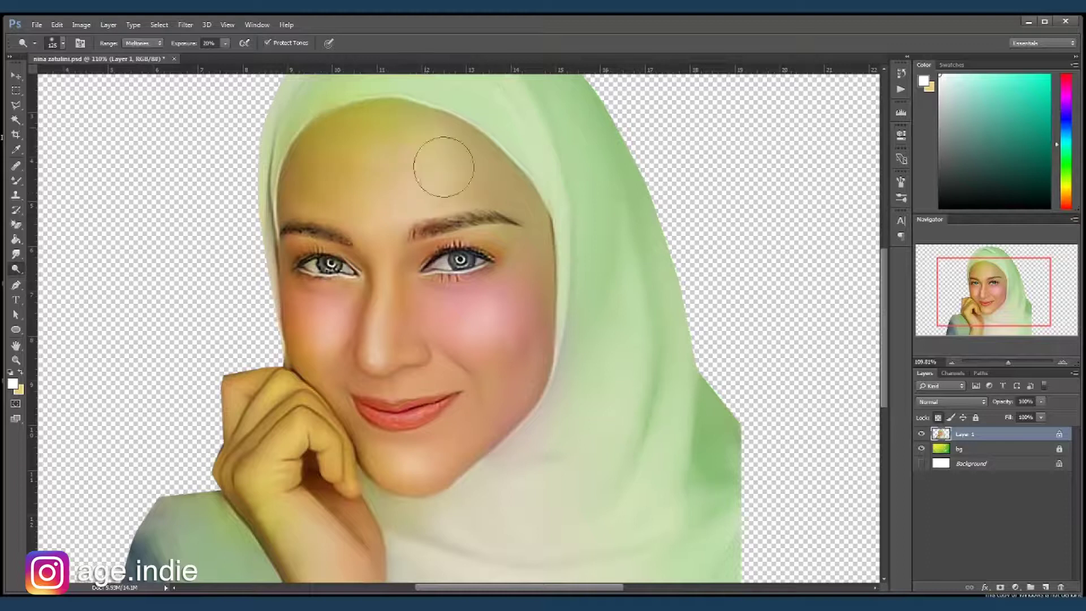
left_click_drag(376, 169, 403, 195)
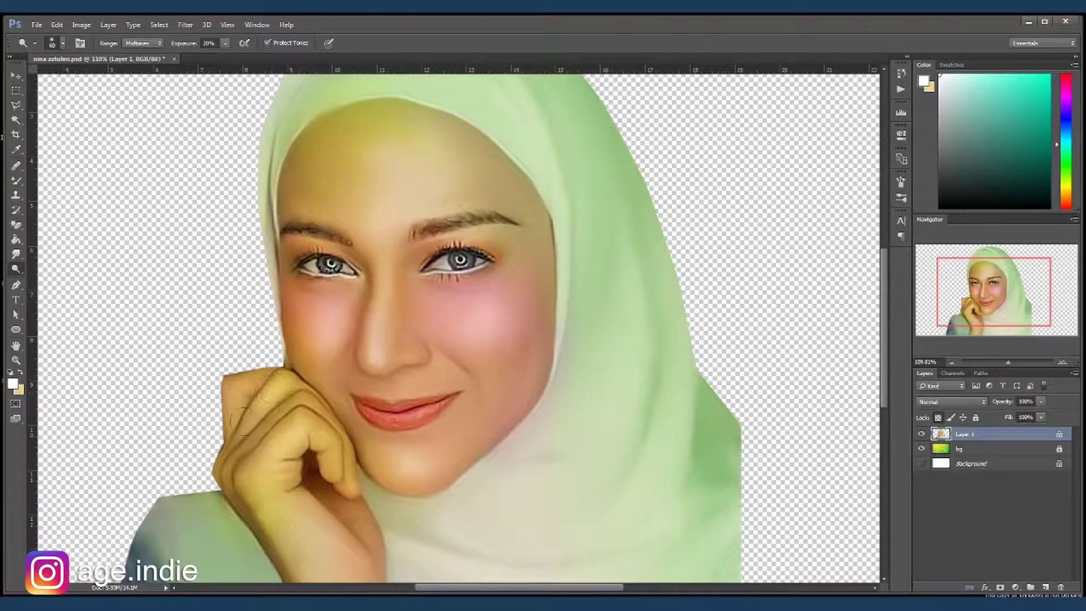
left_click_drag(302, 559, 351, 562)
scroll(485, 448, "down", 3)
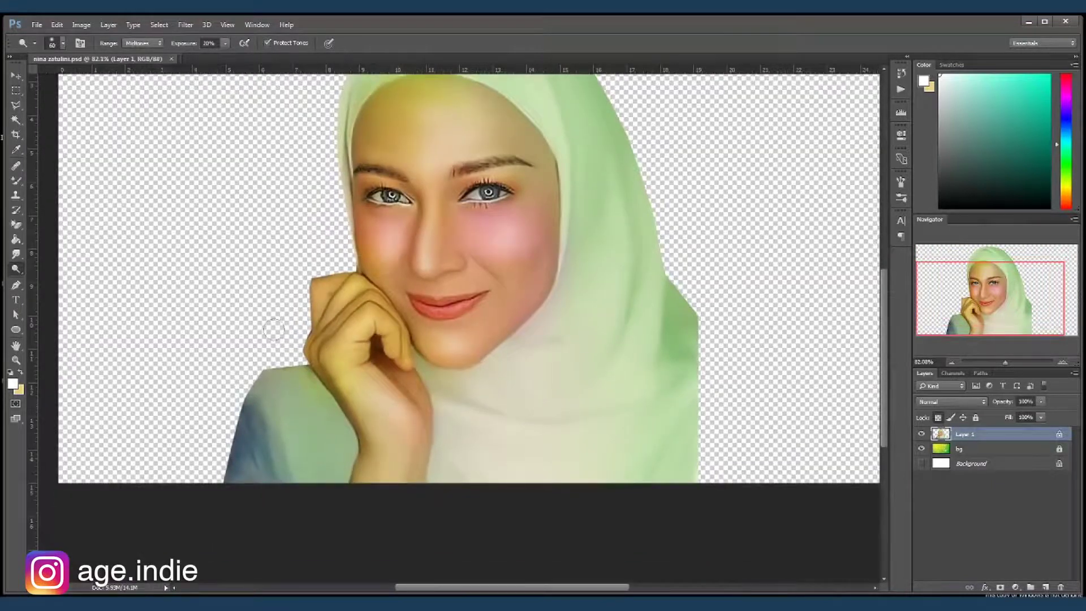
scroll(497, 296, "down", 1)
scroll(489, 289, "down", 1)
Raise Vibrance to about +13, then select the bg layer with the Move tool
key("i")
left_click(81, 24)
left_click(237, 95)
left_click_drag(832, 256, 843, 256)
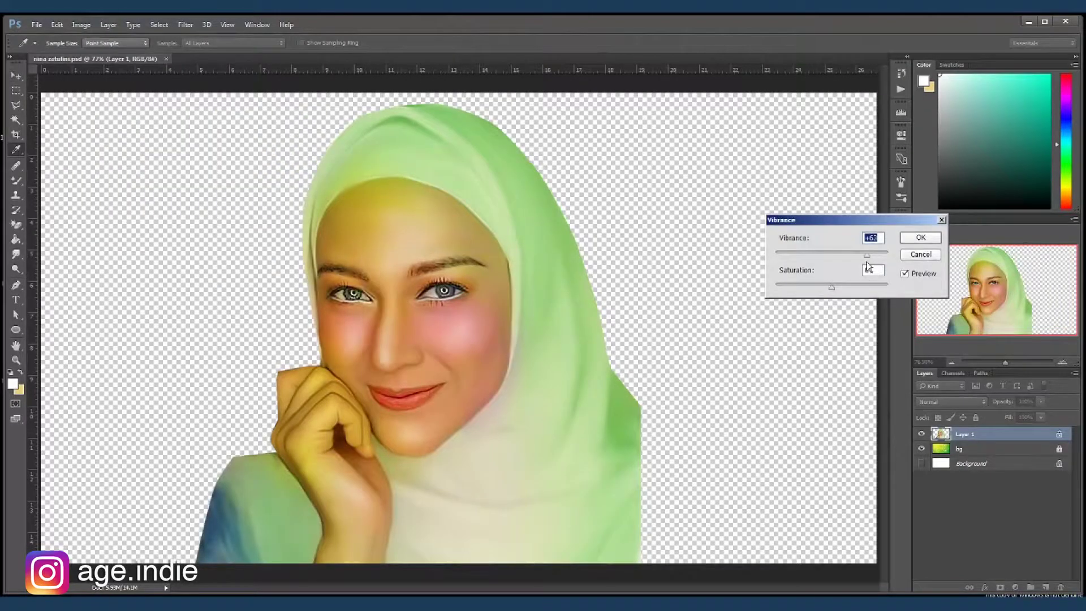
left_click(916, 239)
key("v")
left_click(1026, 450)
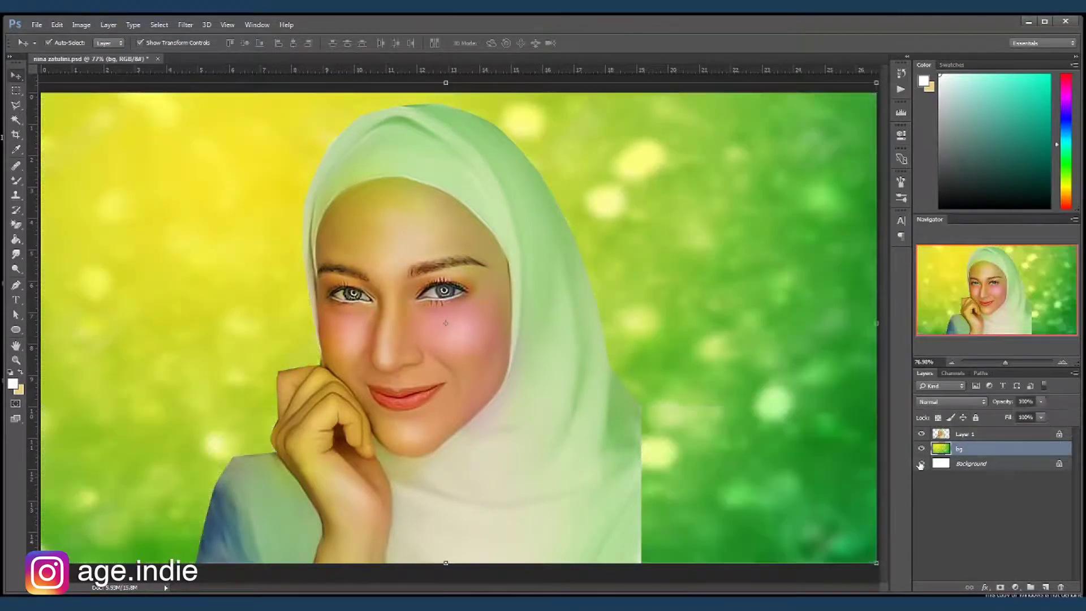
Add a new layer above bg with Overlay blending mode
left_click(1045, 587)
left_click(952, 401)
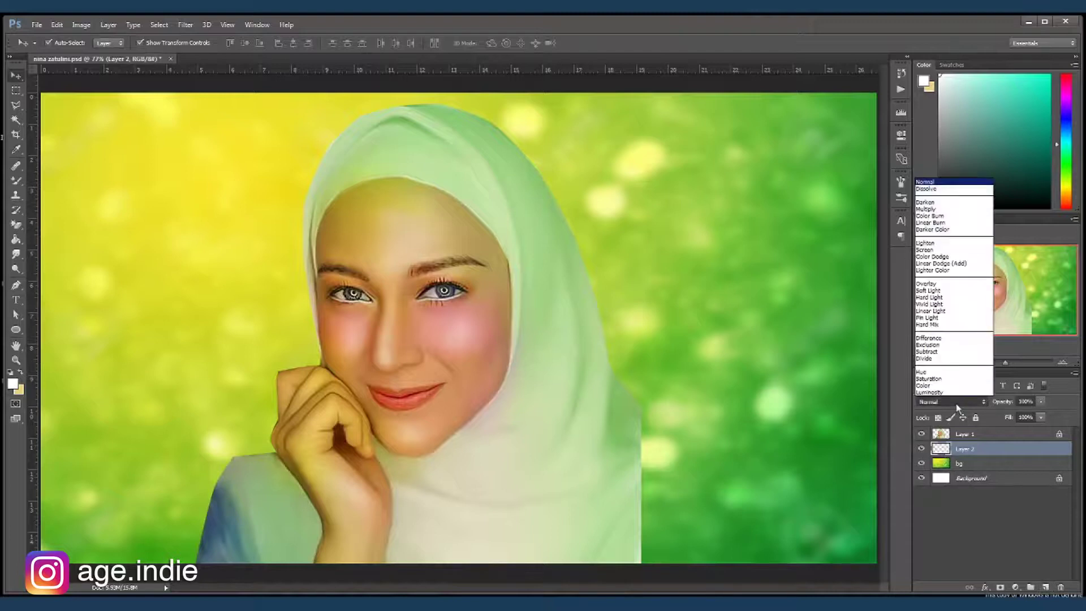
left_click(956, 284)
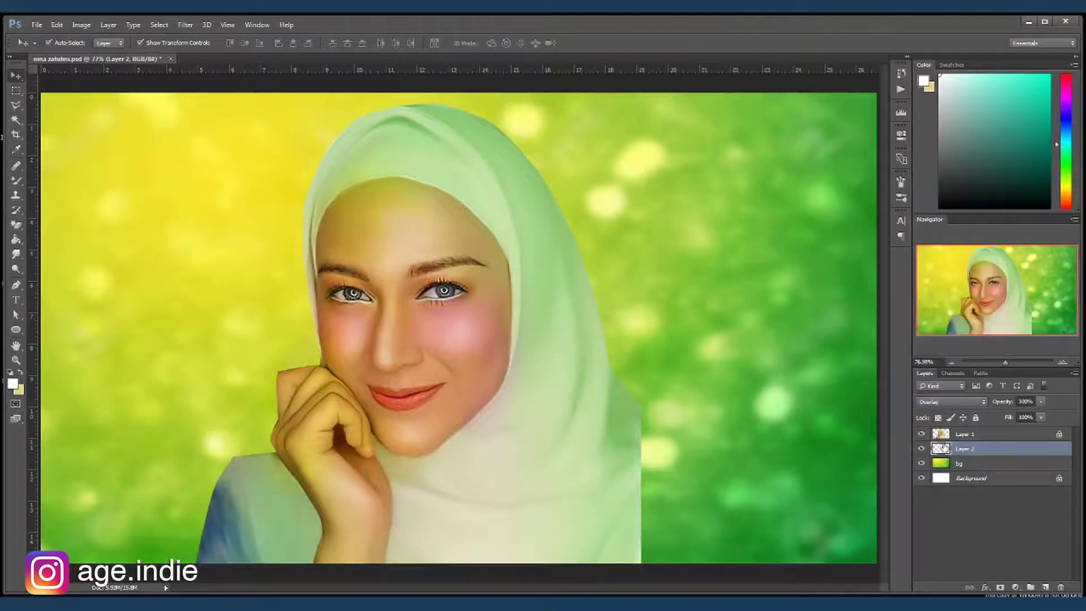
Duplicate Layer 2, move Layer 2 copy to the top, and duplicate the bg layer
left_click_drag(944, 448, 1046, 587)
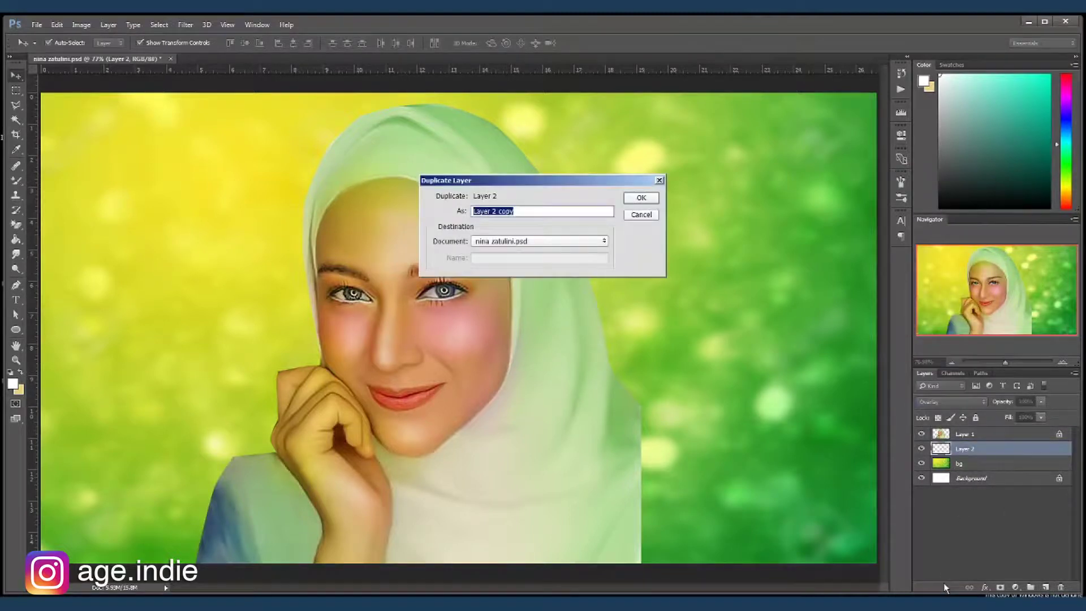
key("Return")
left_click_drag(941, 448, 942, 431)
left_click(941, 463)
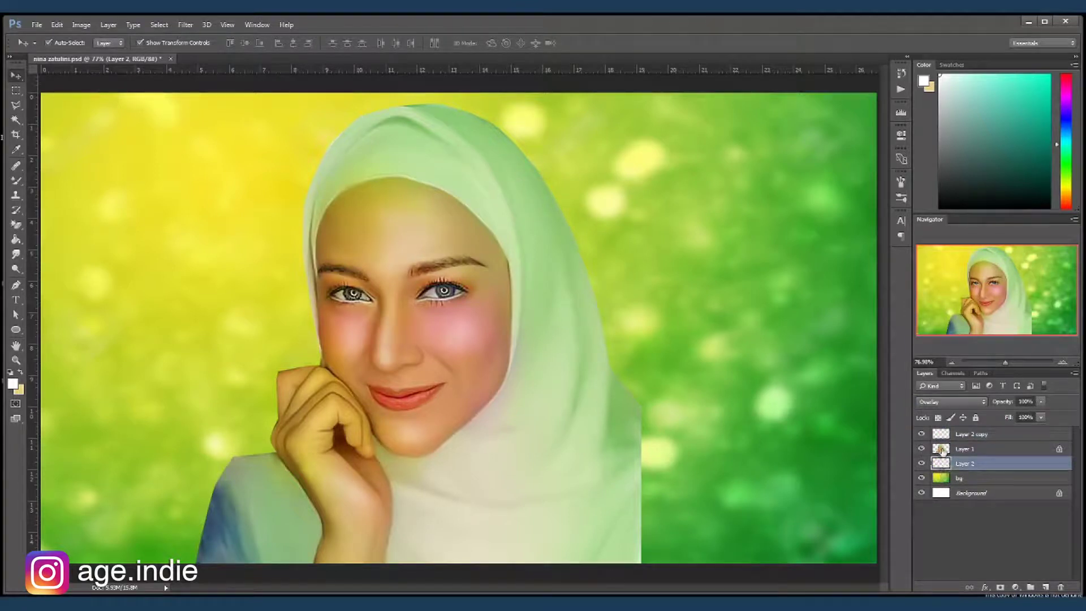
left_click(942, 450)
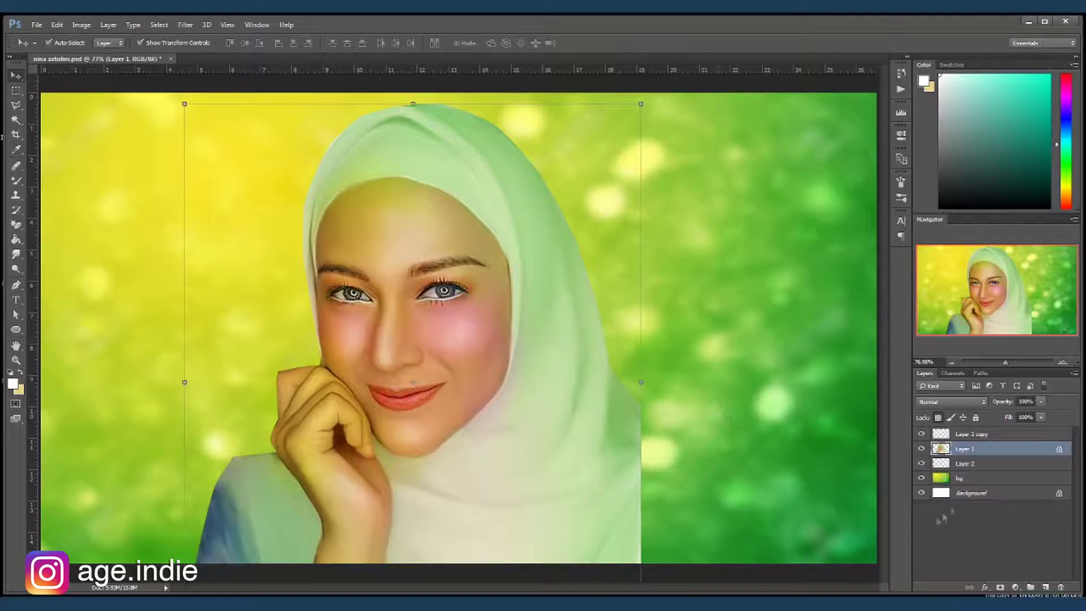
left_click(958, 478)
key("Return")
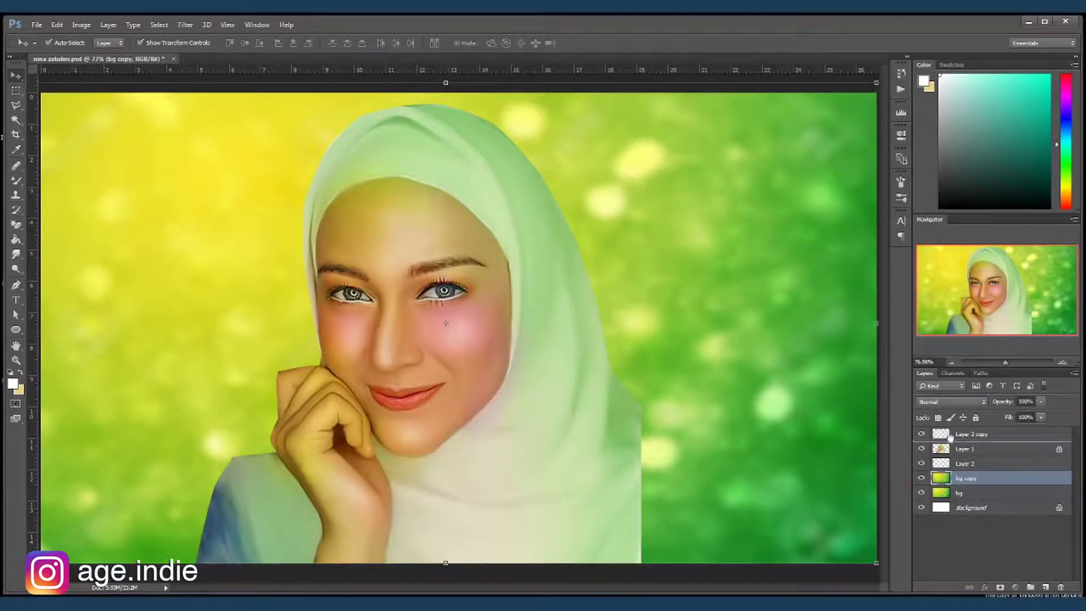
Move bg copy to the top, load the Green channel selection, and add a layer mask
left_click_drag(952, 434, 953, 431)
left_click(953, 373)
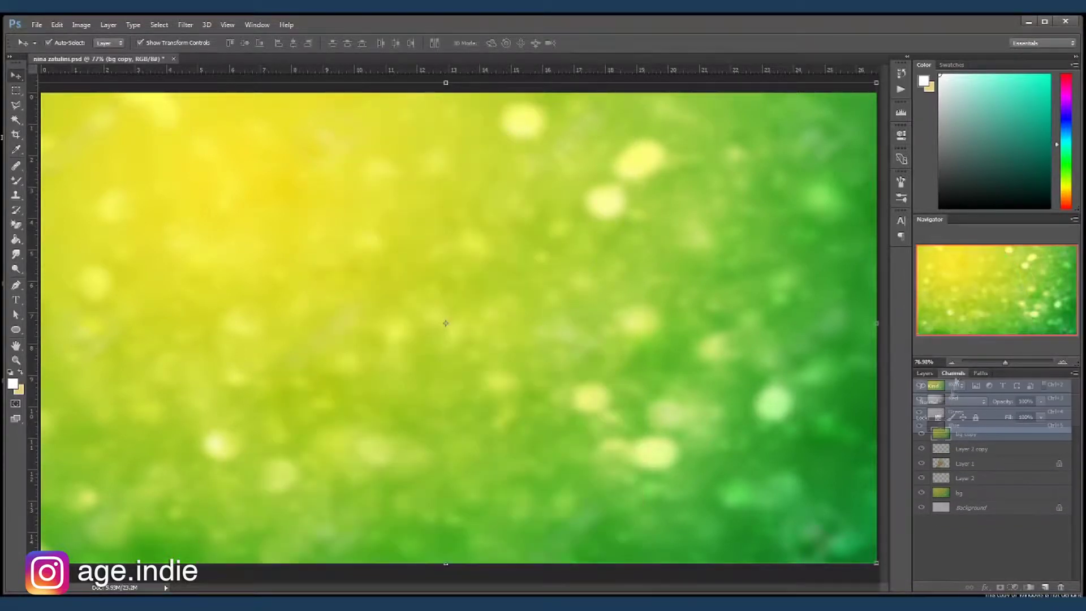
left_click(940, 413)
left_click(925, 374)
left_click(1000, 588)
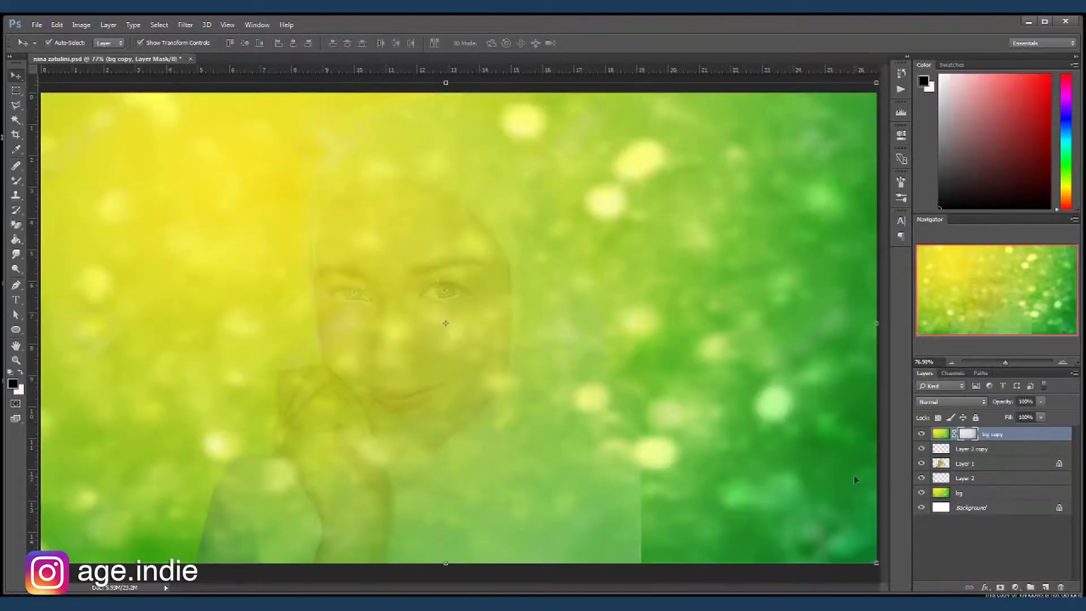
Paint the face, chin and neck back through bg copy's mask, then mask Layer 1
key("b")
mouse_move(553, 291)
left_mouse_down()
mouse_move(396, 345)
mouse_move(327, 424)
mouse_move(388, 194)
mouse_move(331, 339)
left_mouse_up()
key("bracketleft")
key("bracketleft")
key("bracketleft")
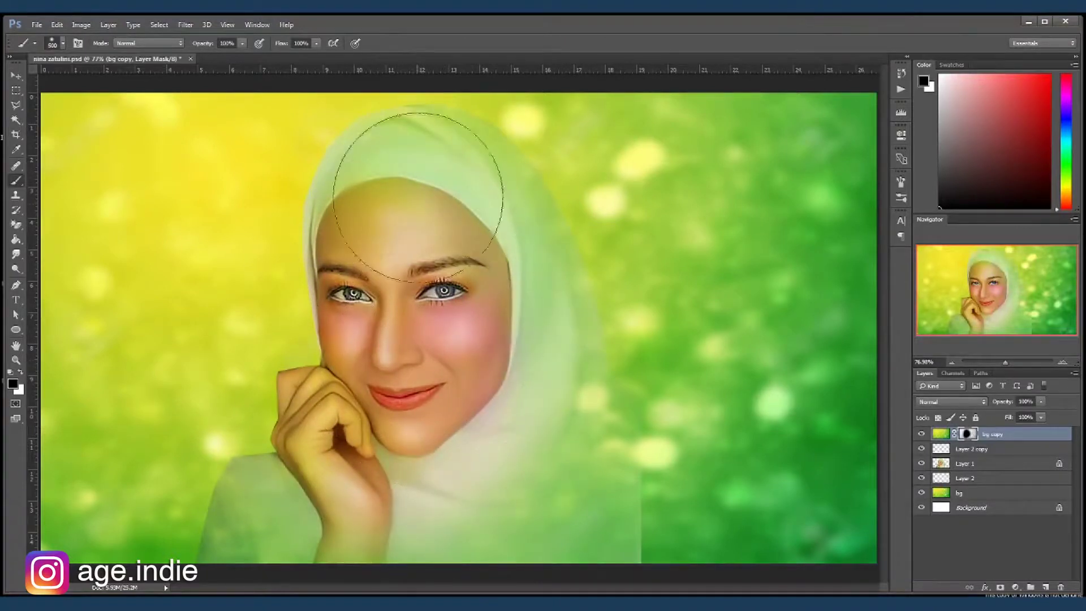
key("bracketright")
key("bracketright")
key("bracketright")
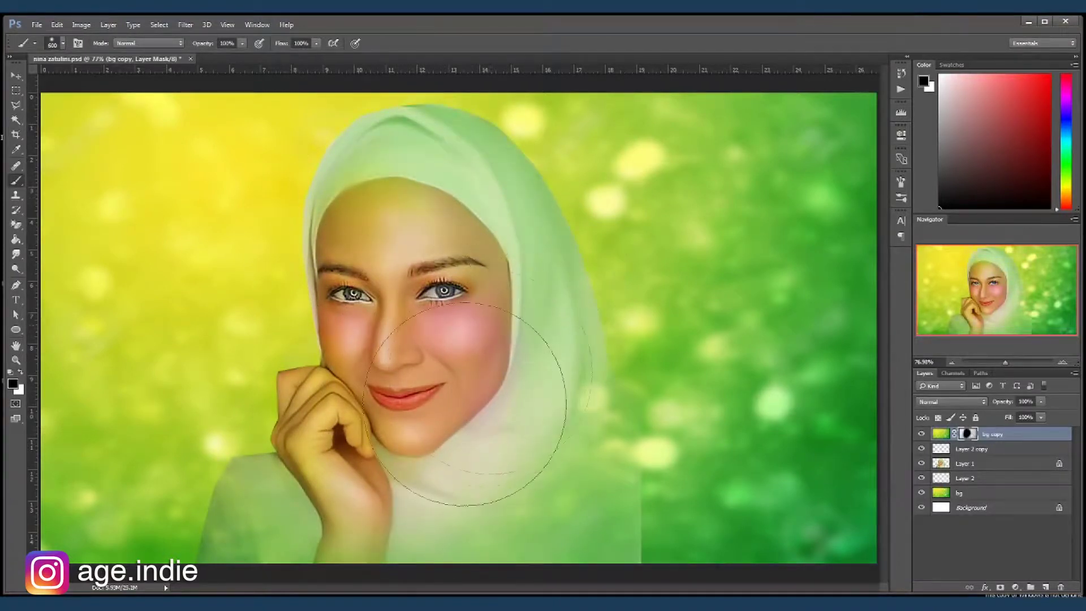
left_click_drag(485, 388, 490, 333)
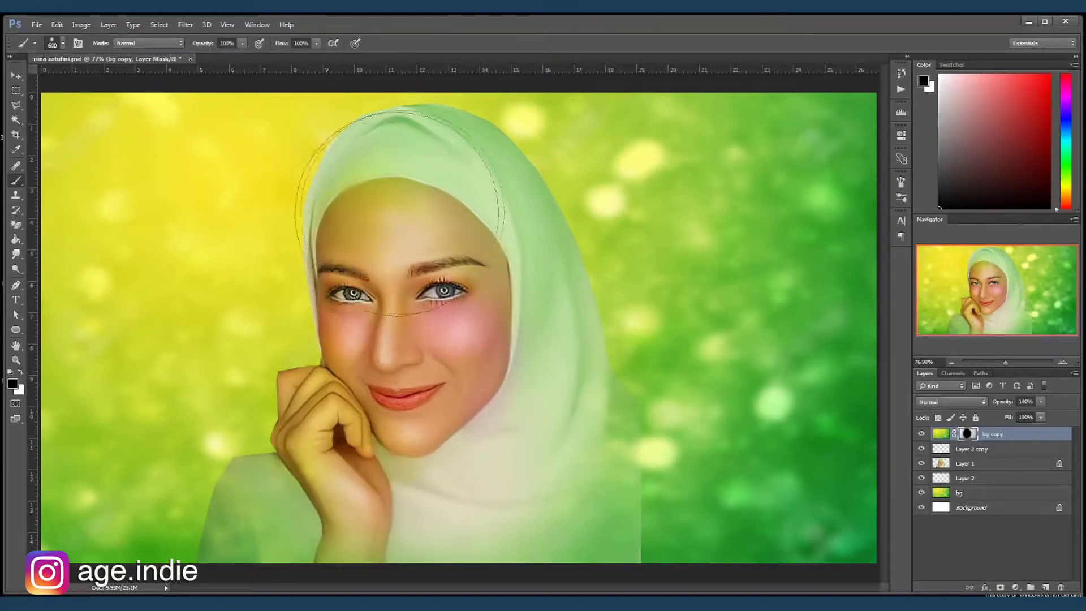
left_click(446, 327, "alt")
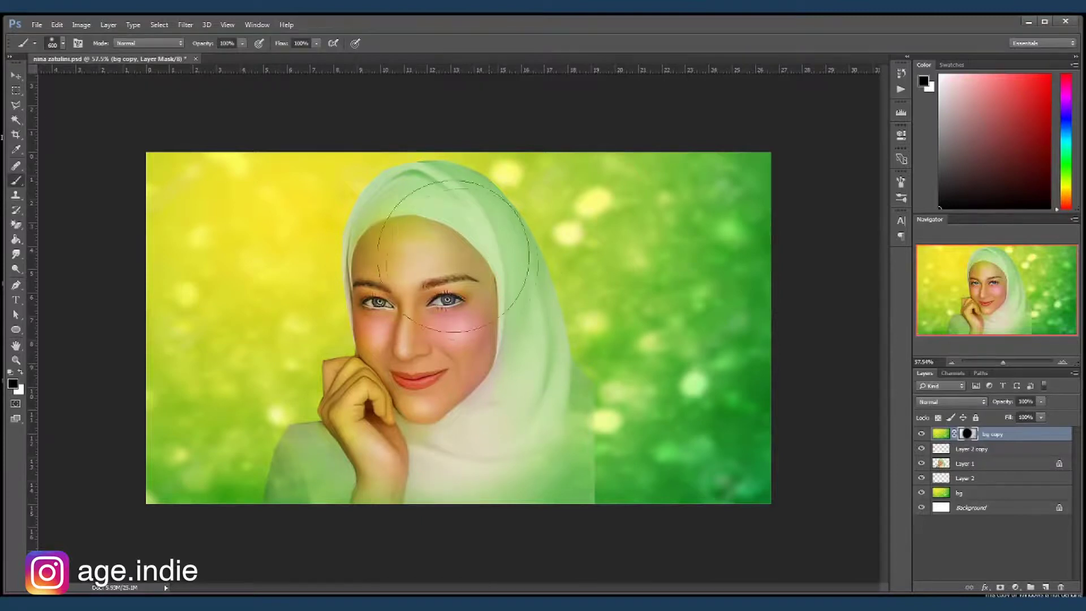
left_click(950, 465)
left_click(1000, 587)
Fade Layer 1's lower-left shoulder and paint yellow glow on Layer 2 around hijab and cheek
key("bracketleft")
key("bracketleft")
key("bracketleft")
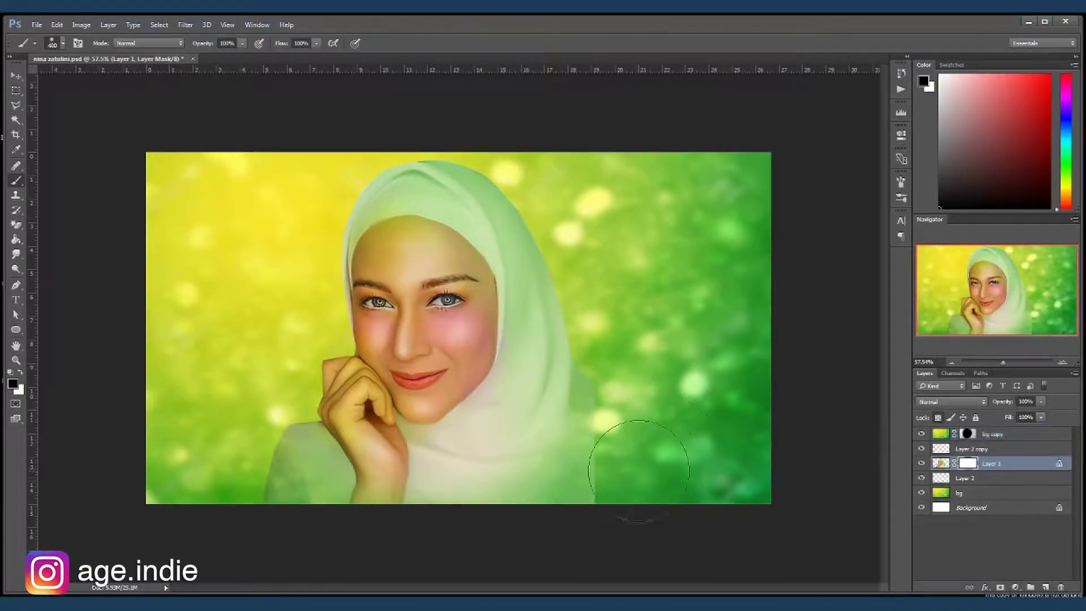
left_click_drag(255, 509, 237, 396)
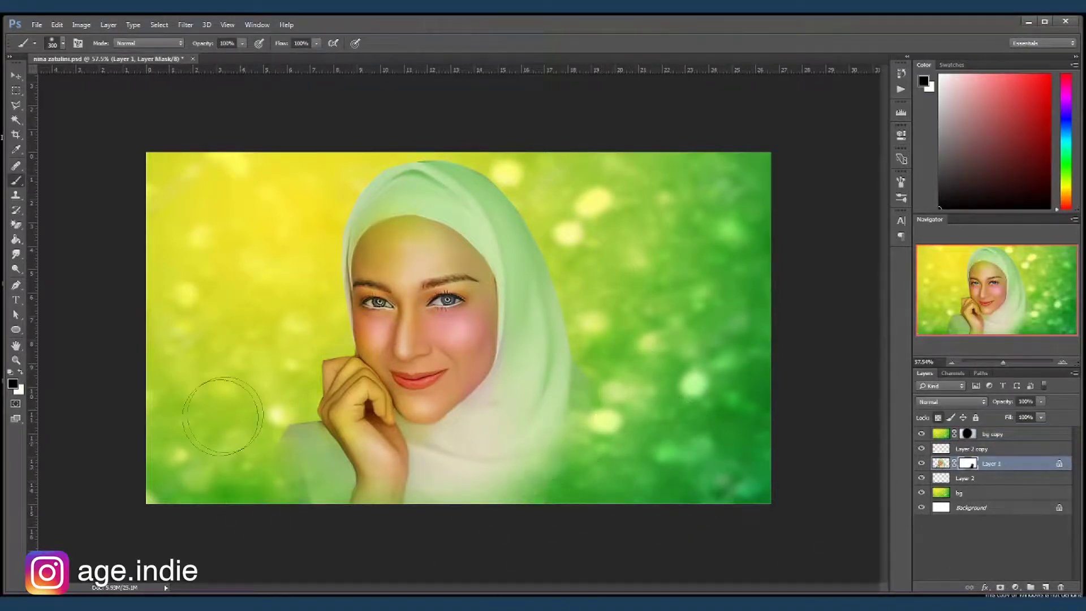
left_click(953, 478)
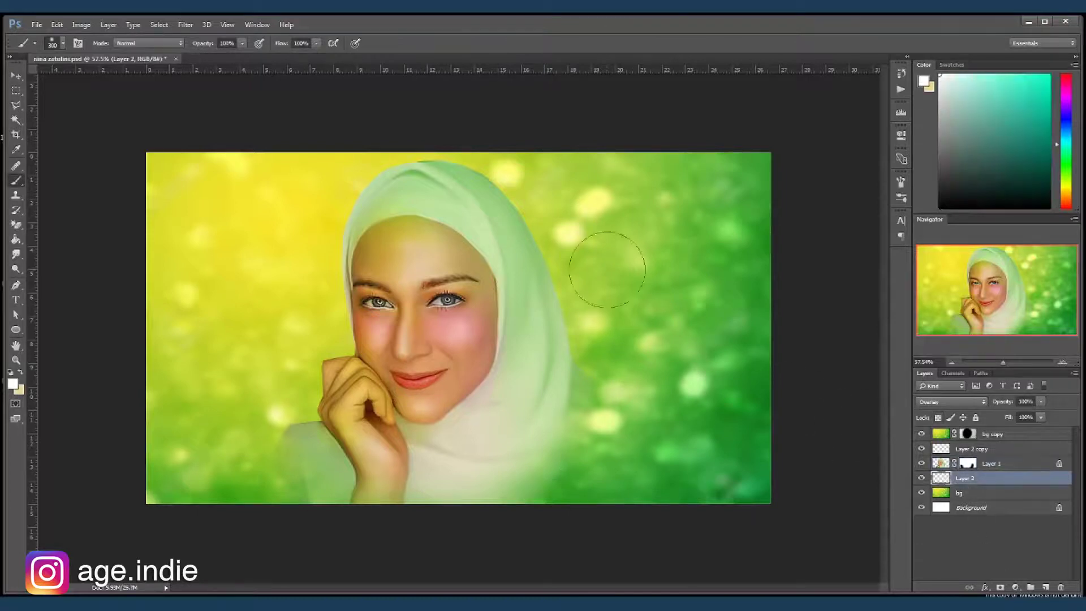
left_click_drag(538, 242, 576, 373)
mouse_move(339, 254)
left_mouse_down()
mouse_move(327, 404)
mouse_move(358, 194)
mouse_move(339, 272)
mouse_move(362, 348)
left_mouse_up()
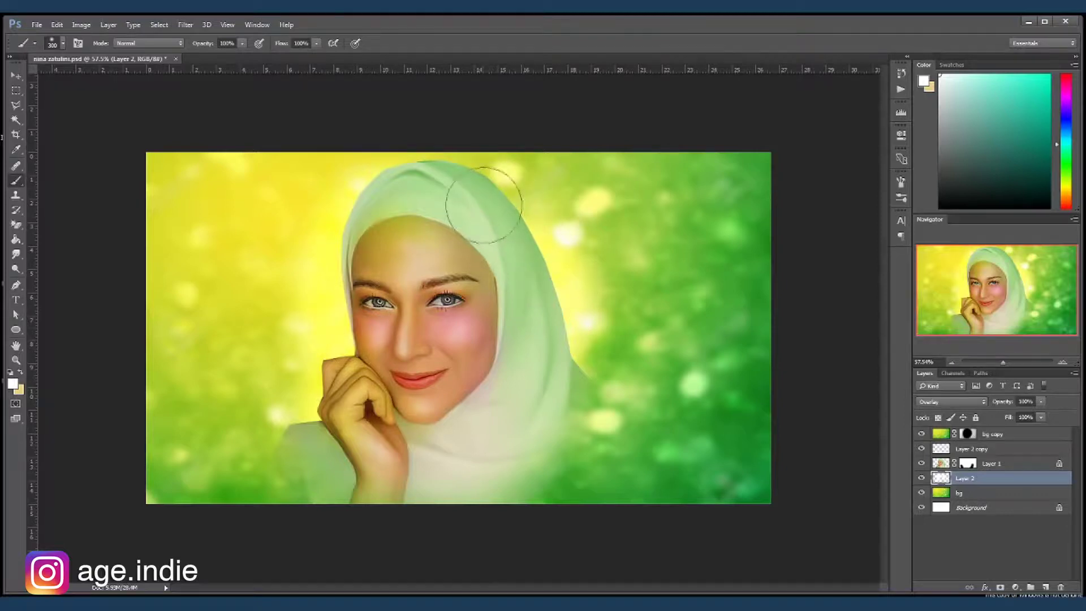
Softly brighten the face on Layer 2 copy using a 20% opacity brush
left_click(944, 449)
left_click_drag(242, 43, 199, 55)
left_click_drag(374, 266, 407, 362)
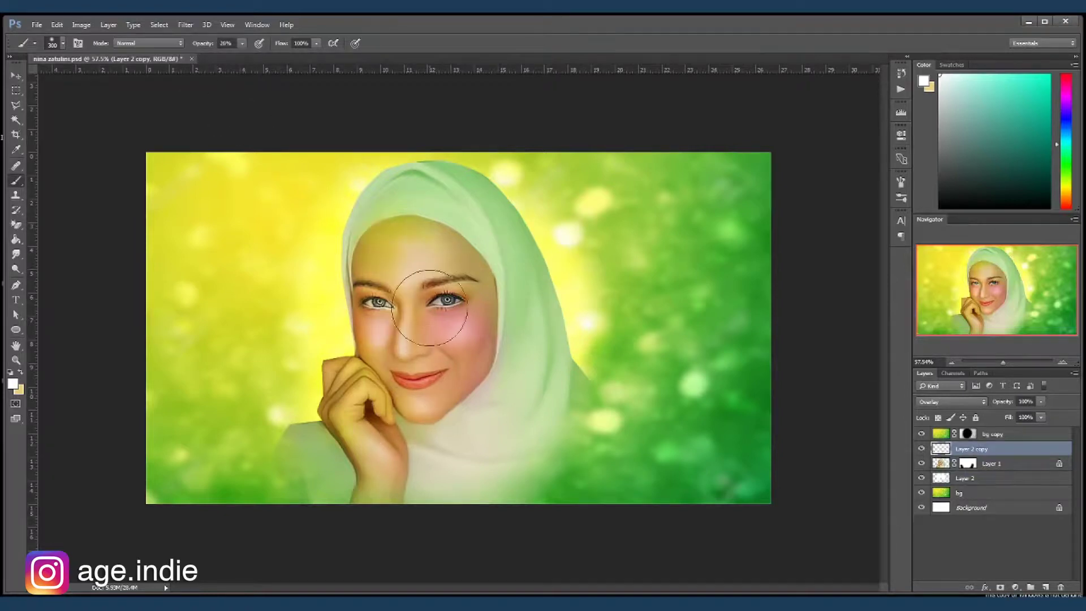
left_click_drag(401, 243, 418, 362)
key("ctrl+z")
left_click(242, 44)
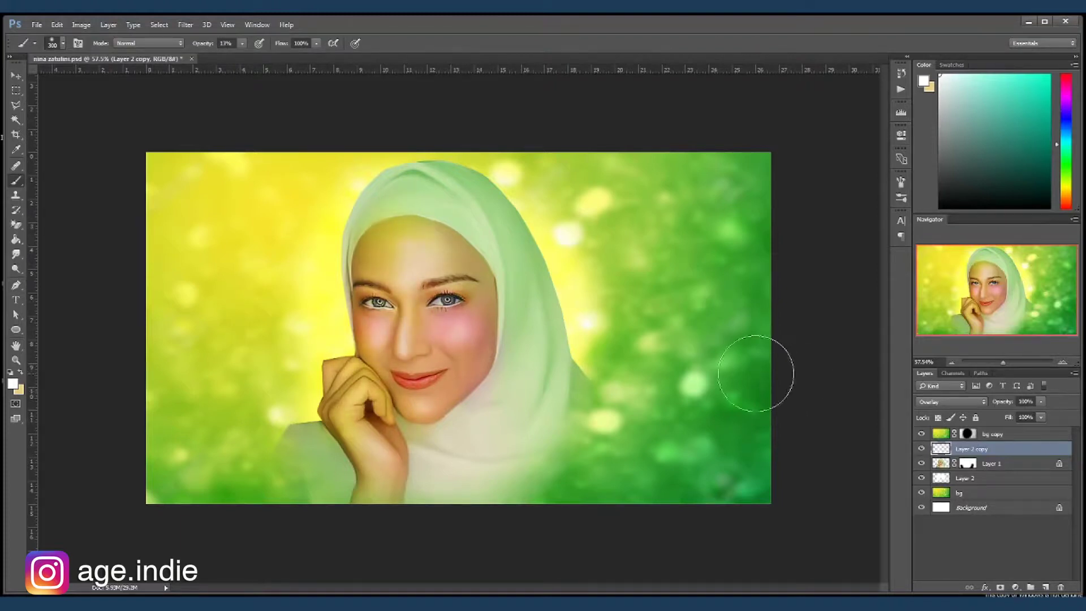
Deselect the layers and save the finished painting with File > Save
left_click(16, 75)
left_click(937, 464)
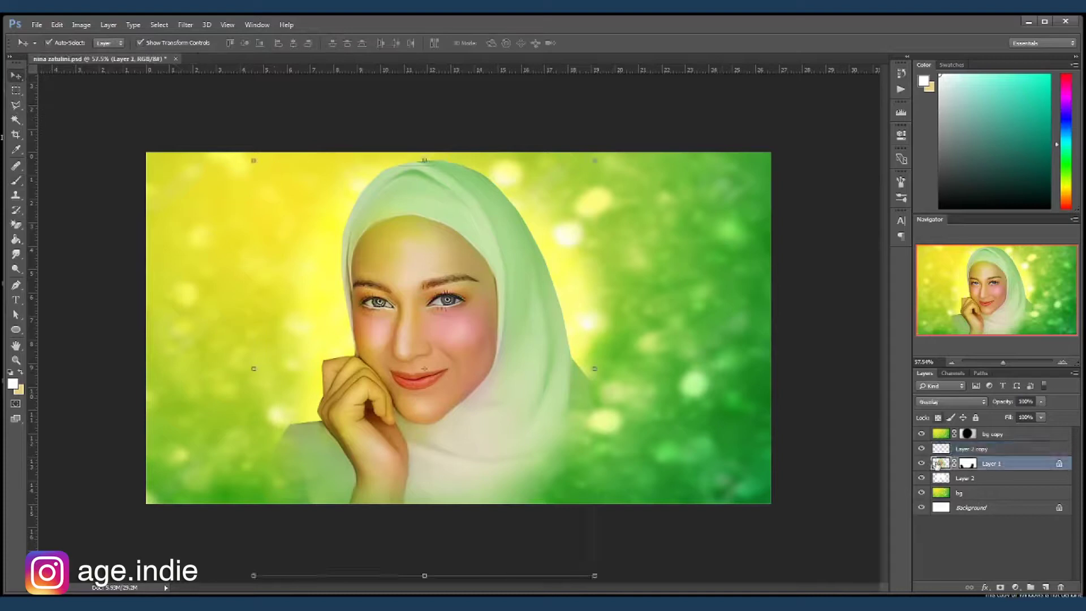
left_click(932, 450)
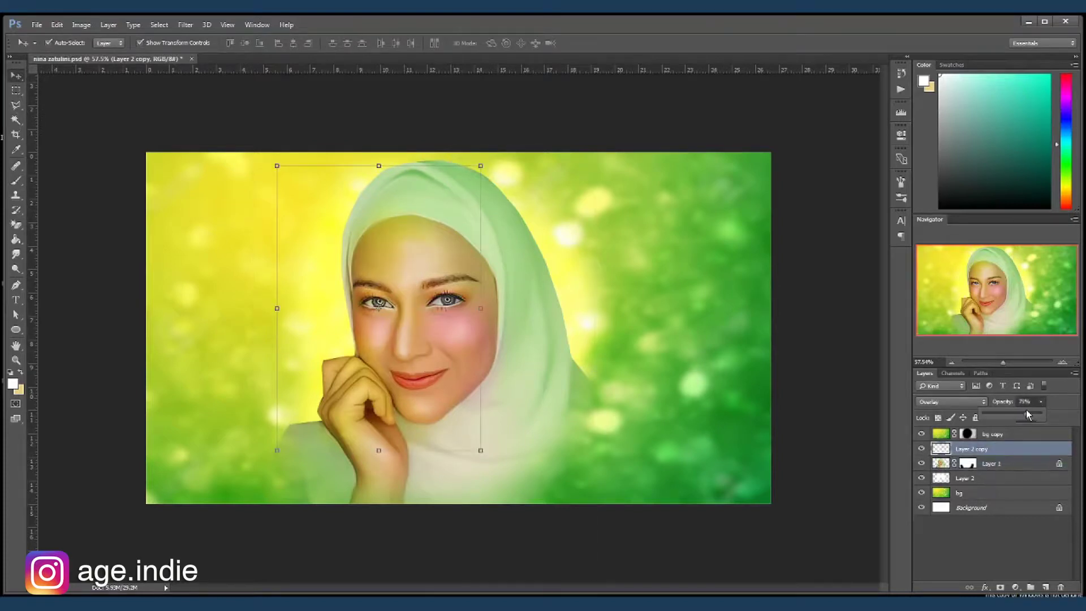
left_click(996, 537)
left_click(36, 25)
left_click(62, 172)
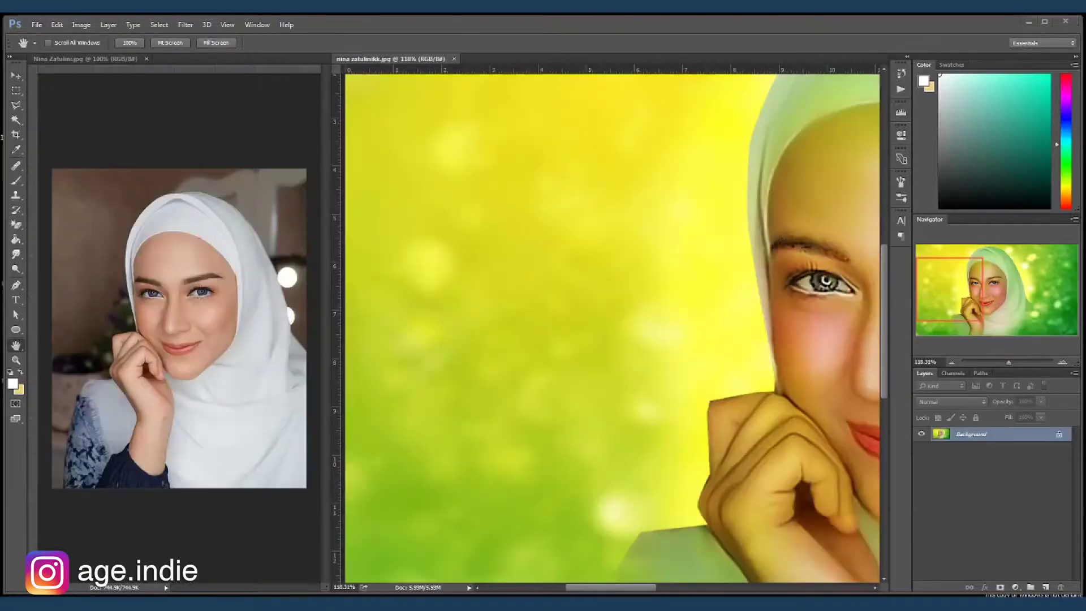
left_click_drag(772, 344, 519, 340)
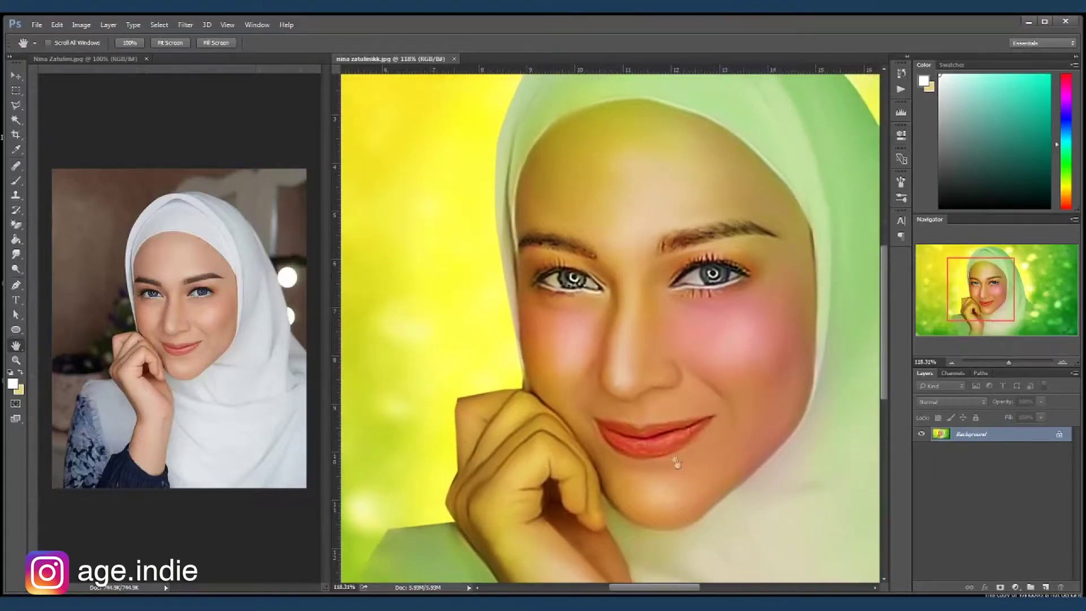
scroll(678, 467, "down", 3, "alt")
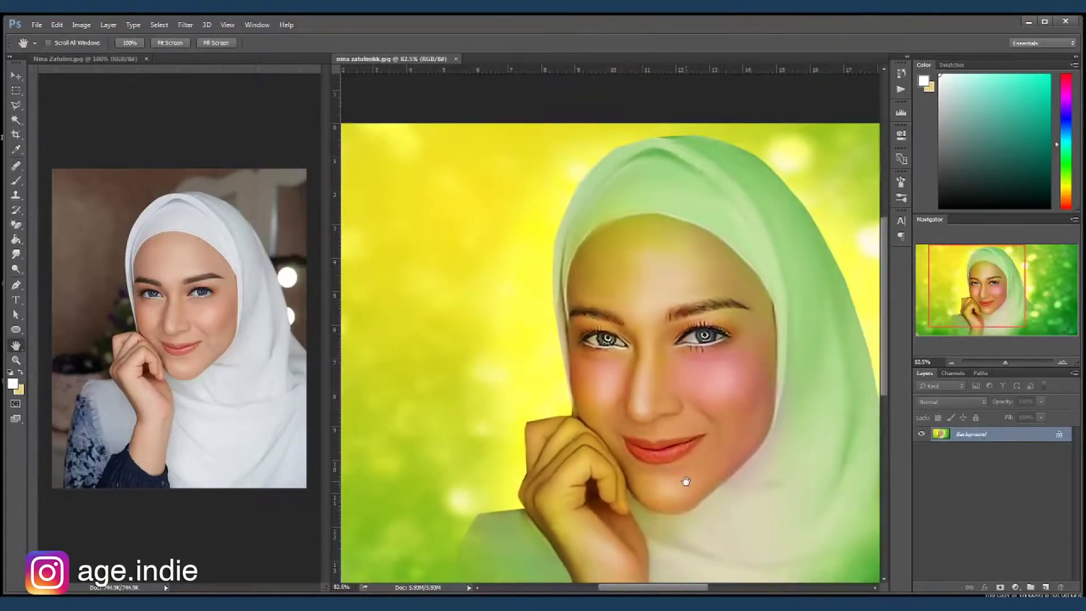
left_click_drag(686, 481, 657, 434)
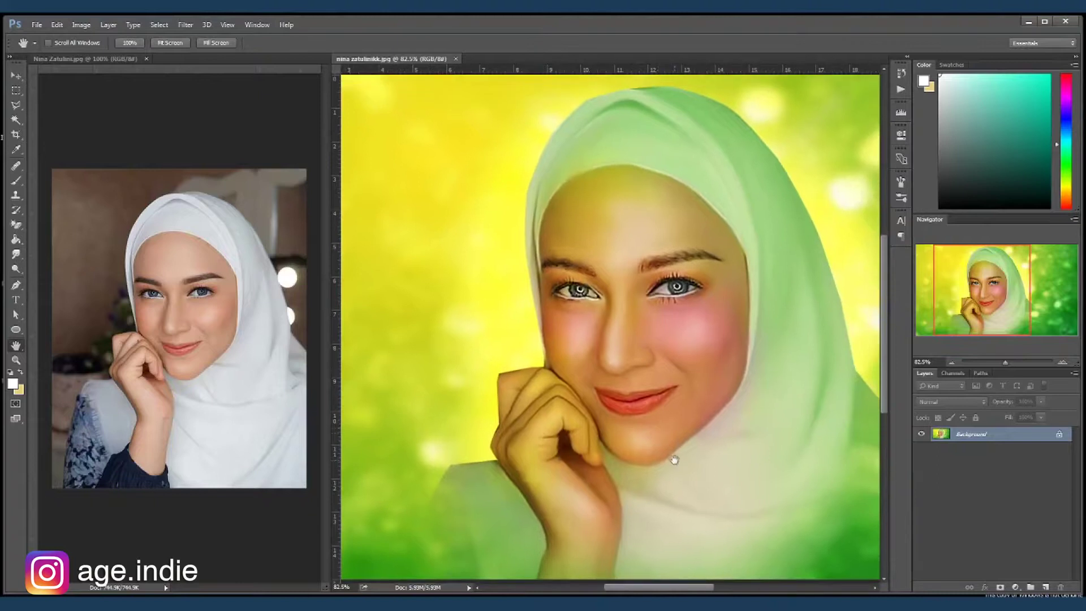
scroll(676, 464, "down", 1, "alt")
scroll(660, 421, "down", 1, "alt")
scroll(658, 421, "down", 2, "alt")
scroll(656, 423, "down", 1, "alt")
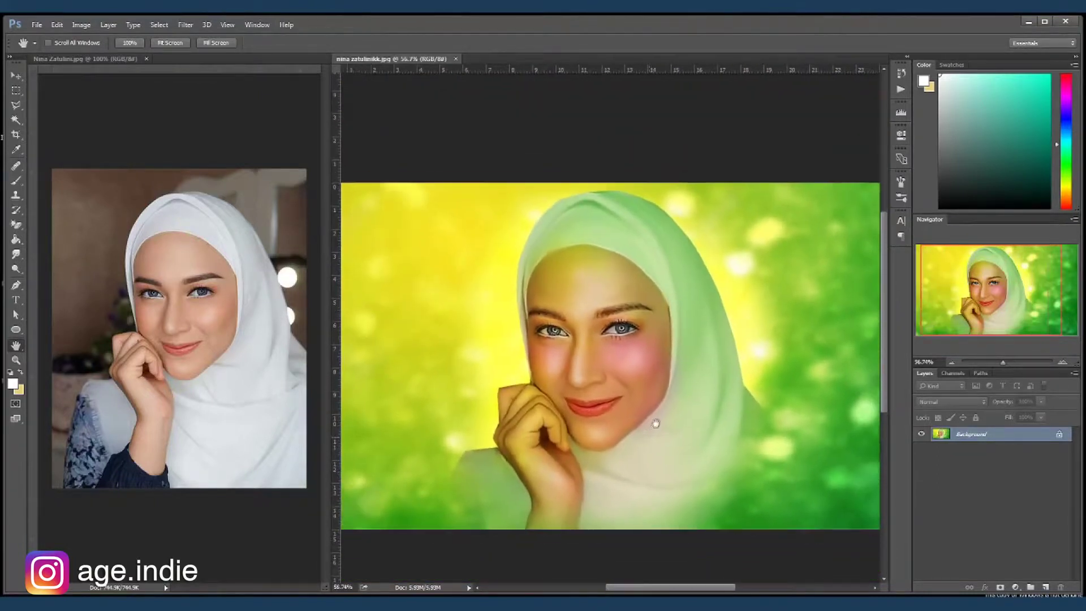
left_click(649, 421, "ctrl")
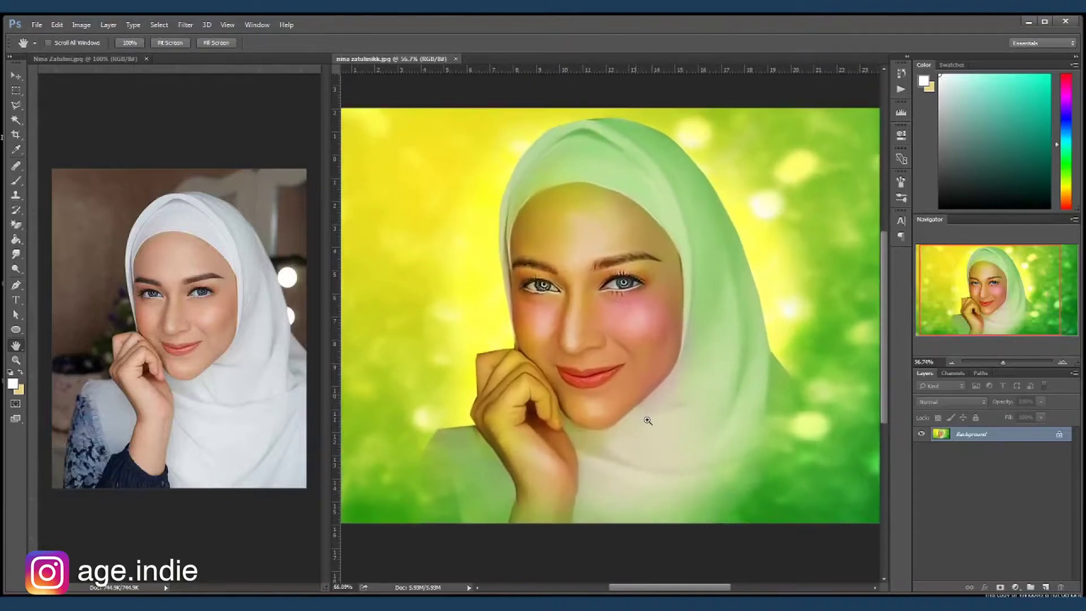
left_click(646, 419, "ctrl")
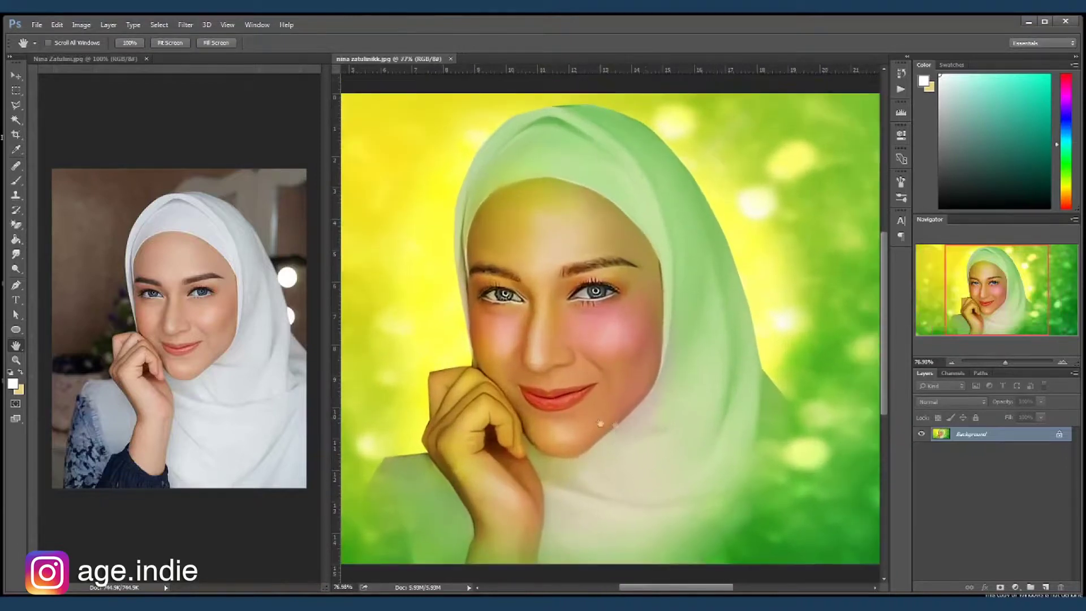
left_click_drag(565, 371, 583, 367)
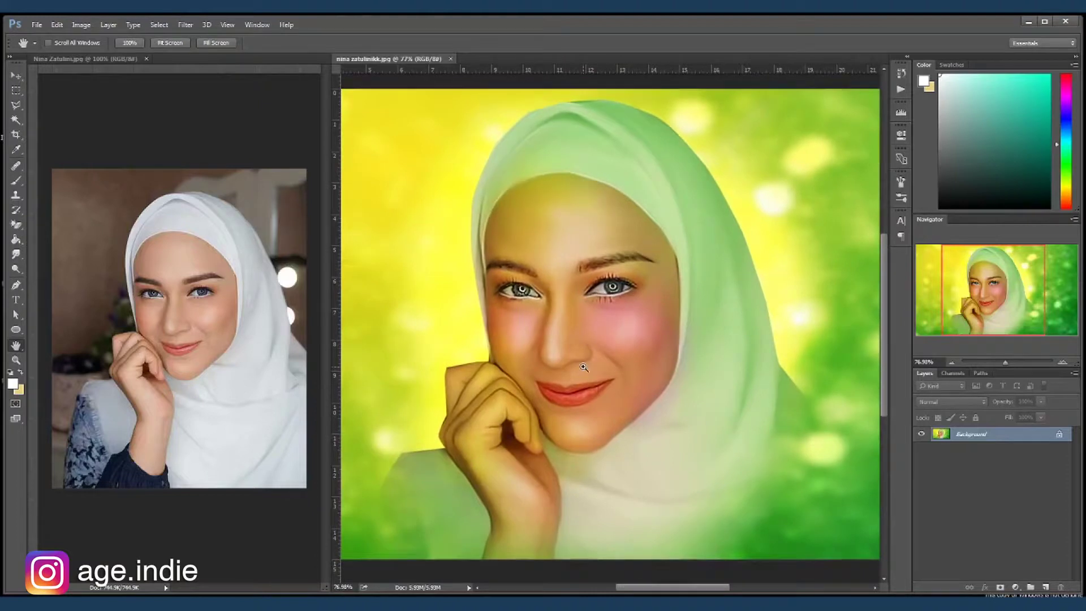
left_click(583, 367, "ctrl")
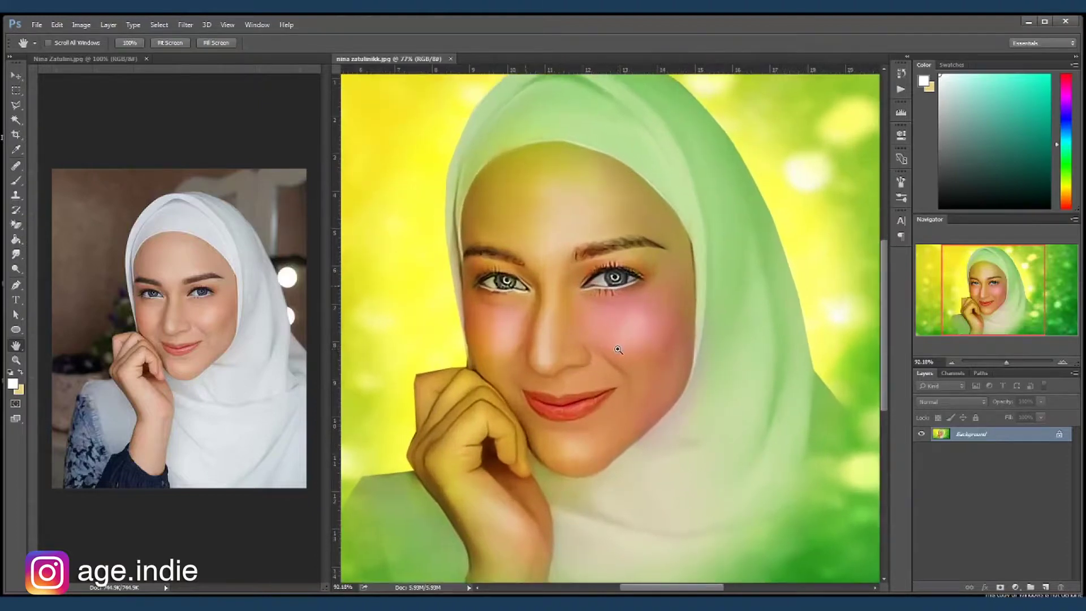